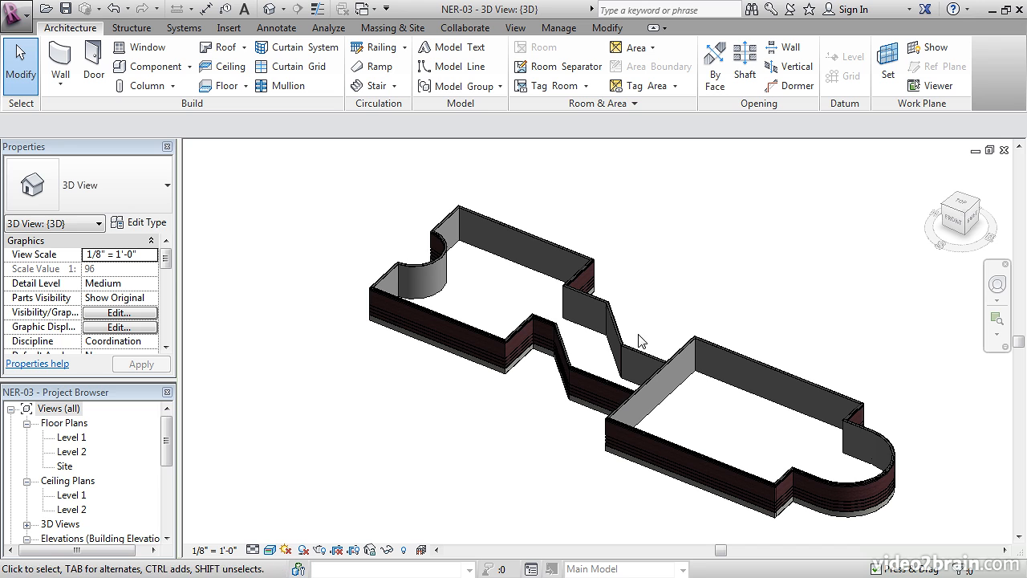
# Examine the finished exterior walls from several sides in the 3D view, including the concave curved wall at the west end
pyautogui.keyDown('shift'); pyautogui.moveTo(545, 345); pyautogui.dragTo(714, 347, button='middle'); pyautogui.keyUp('shift')
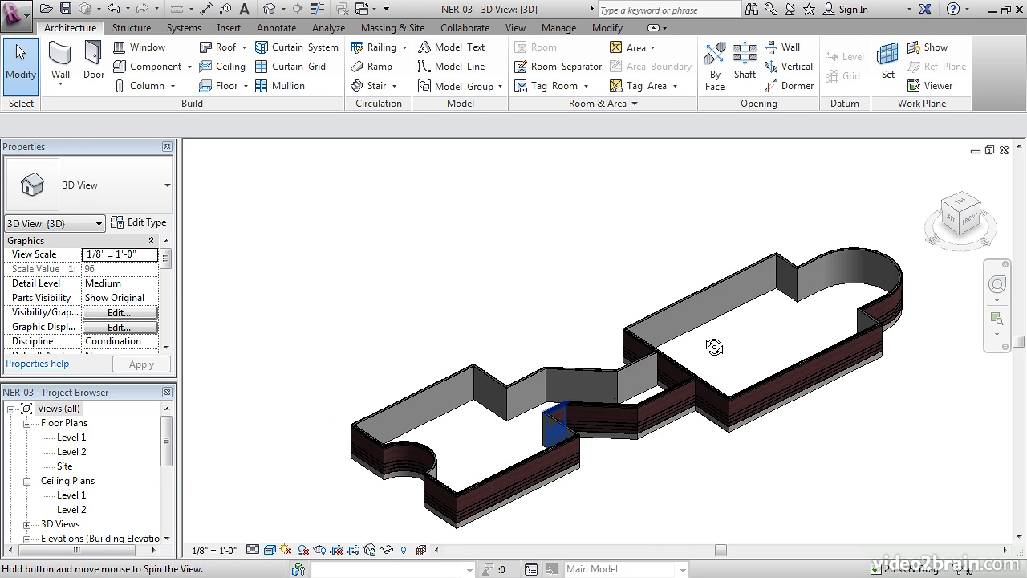
pyautogui.moveTo(650, 432); pyautogui.dragTo(711, 366, button='middle')
pyautogui.scroll(3, 461, 423)
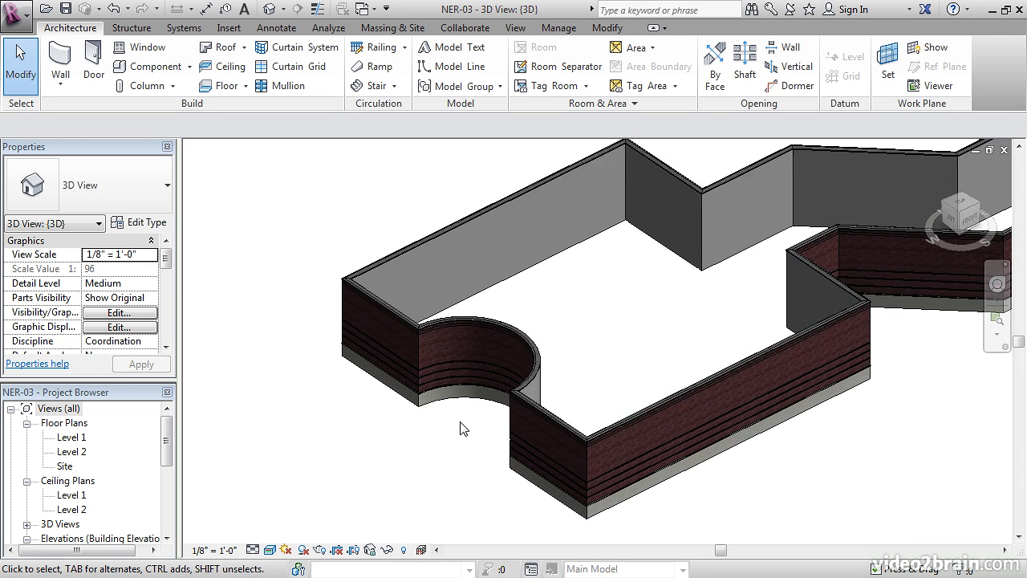
pyautogui.keyDown('shift'); pyautogui.moveTo(461, 426); pyautogui.dragTo(587, 356, button='middle'); pyautogui.keyUp('shift')
pyautogui.scroll(2, 695, 407)
pyautogui.moveTo(694, 407)
pyautogui.keyDown('shift'); pyautogui.mouseDown(button='middle')
pyautogui.moveTo(660, 431)
pyautogui.moveTo(696, 425)
pyautogui.mouseUp(button='middle'); pyautogui.keyUp('shift')
pyautogui.moveTo(697, 425); pyautogui.dragTo(578, 422, button='middle')
# Open the Level 1 floor plan and examine the angled connecting walls between the two building parts
pyautogui.doubleClick(72, 438)
pyautogui.scroll(5, 477, 415)
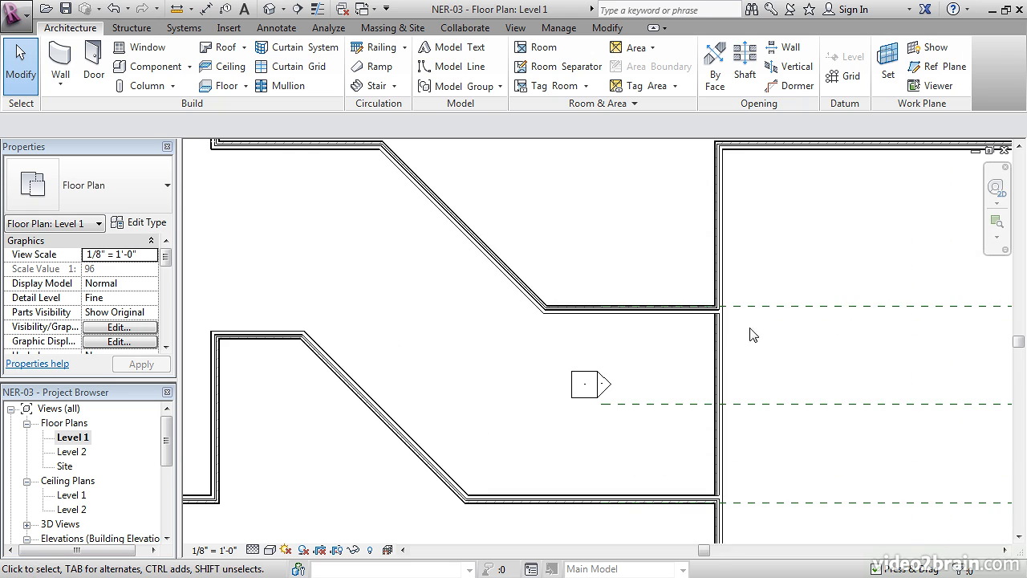
pyautogui.moveTo(634, 408); pyautogui.dragTo(602, 338, button='middle')
pyautogui.moveTo(446, 353); pyautogui.dragTo(445, 353, button='middle')
pyautogui.scroll(-5, 602, 383)
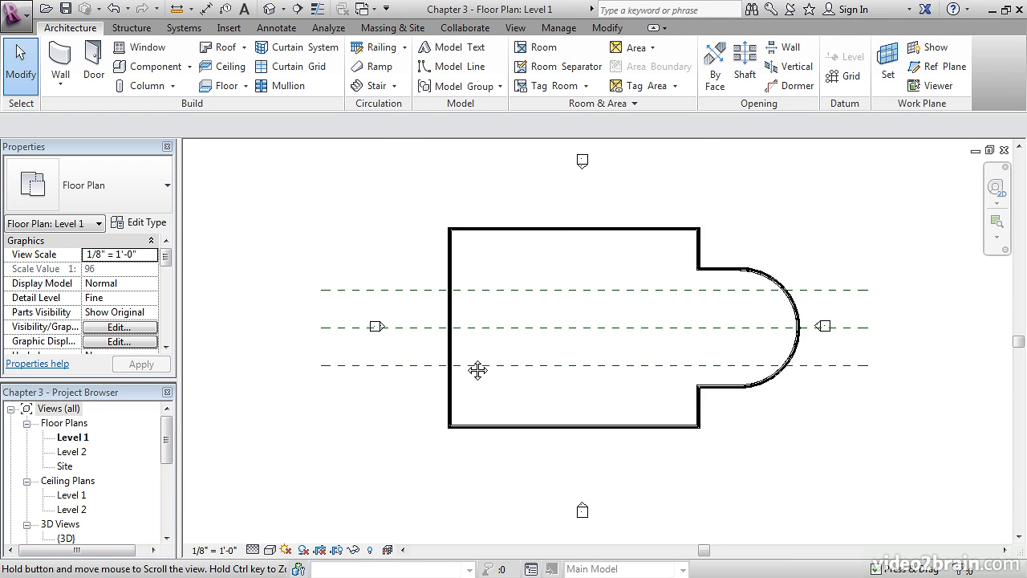
# Create a wall similar to the building's west exterior wall, starting where that wall's outer face core meets the northern reference plane
pyautogui.moveTo(477, 366); pyautogui.dragTo(525, 390, button='middle')
pyautogui.scroll(5, 509, 344)
pyautogui.scroll(1, 524, 362)
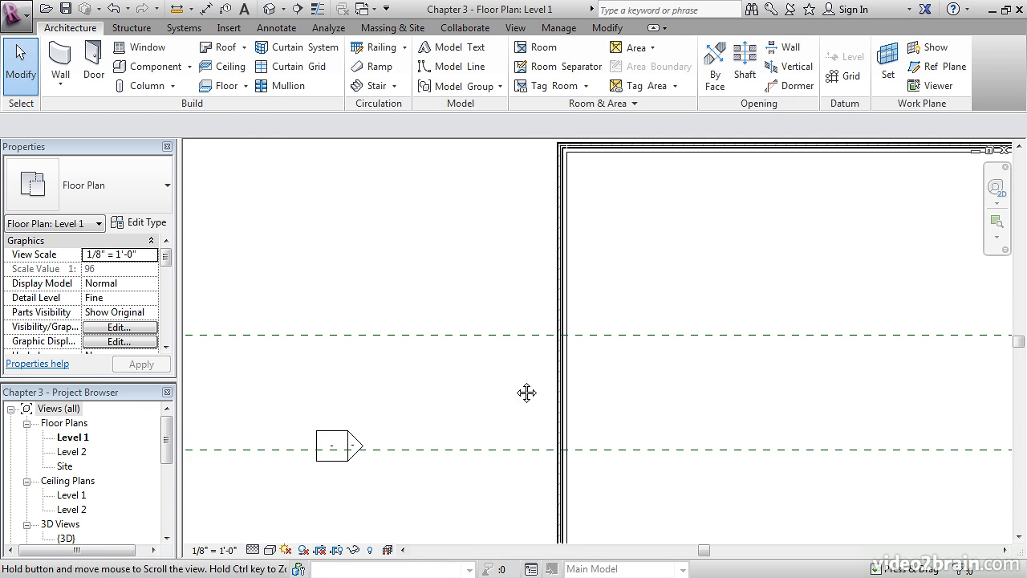
pyautogui.click(564, 267)
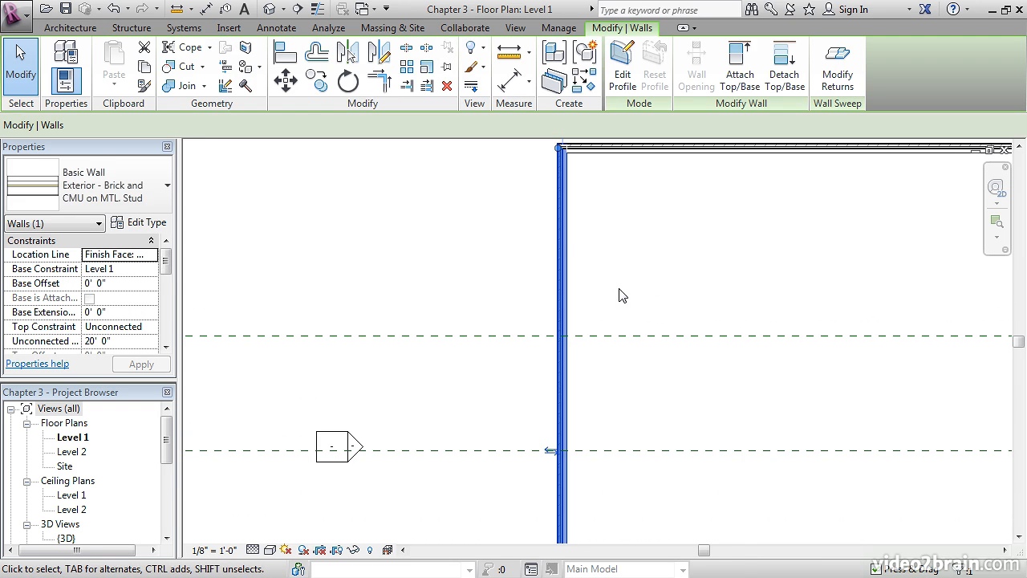
pyautogui.rightClick(564, 254)
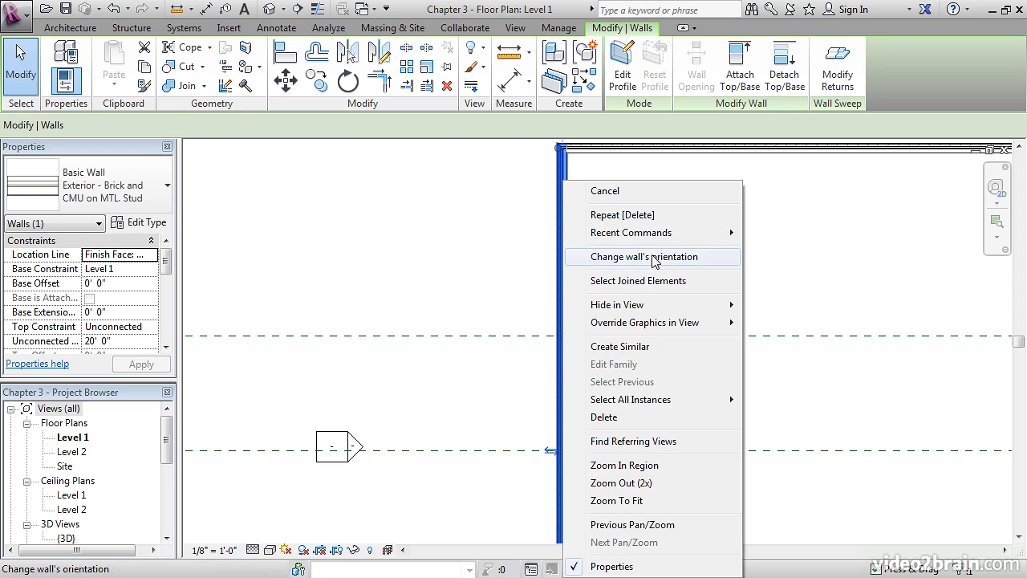
pyautogui.click(620, 346)
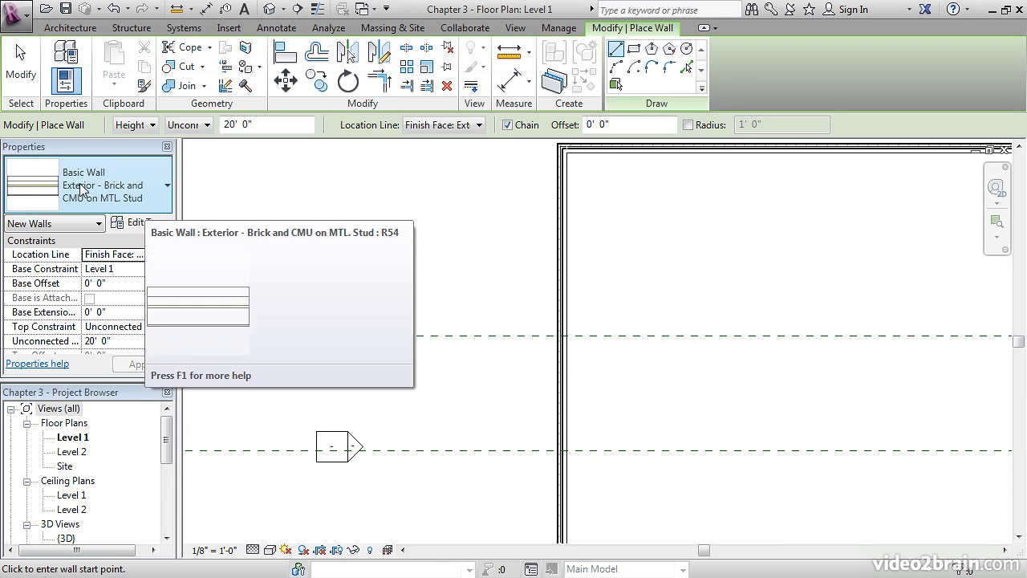
pyautogui.moveTo(416, 299); pyautogui.dragTo(426, 271, button='middle')
pyautogui.scroll(5, 562, 317)
pyautogui.scroll(1, 559, 327)
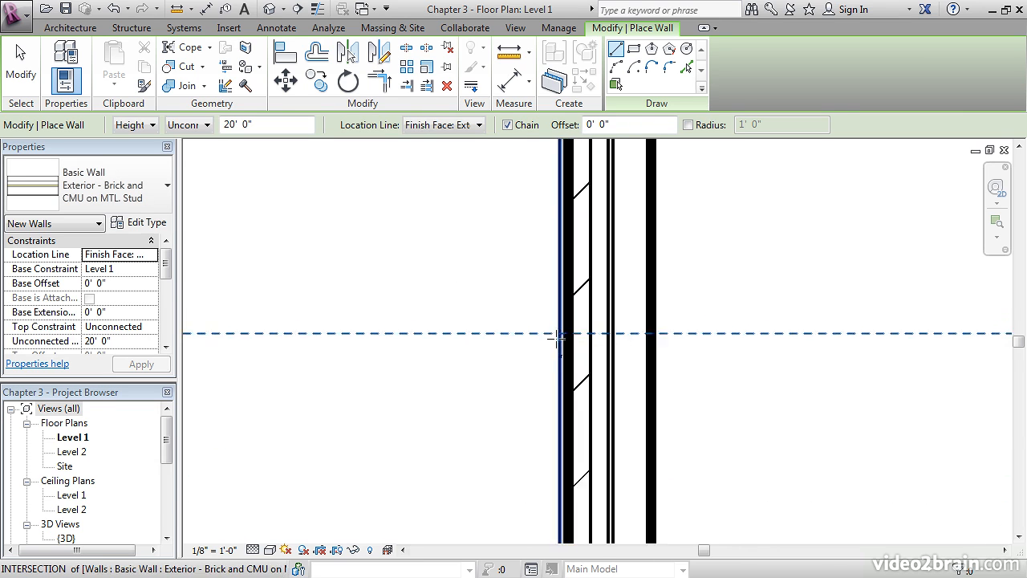
pyautogui.scroll(2, 560, 332)
pyautogui.scroll(2, 578, 334)
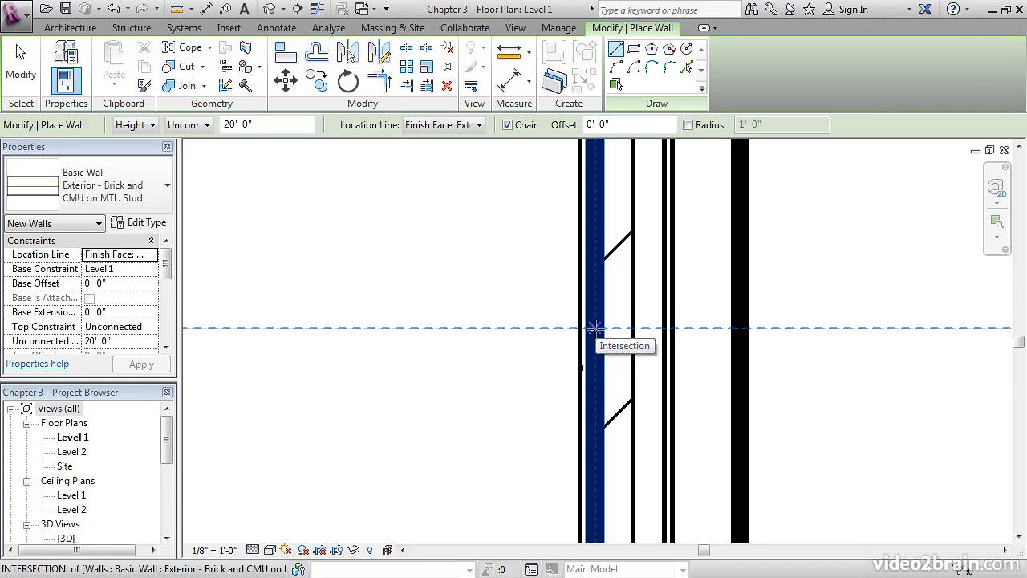
pyautogui.click(594, 329)
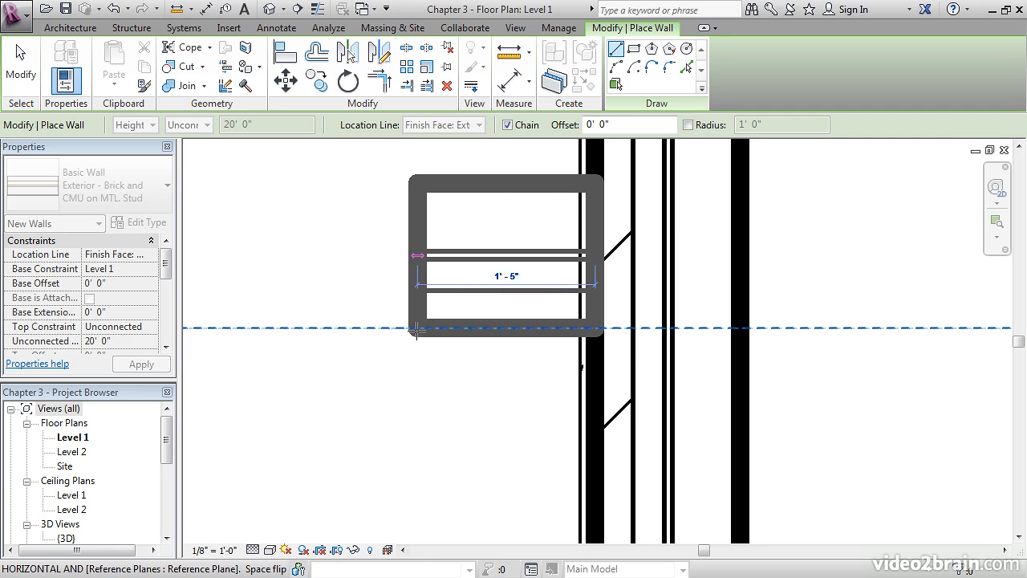
# Flip the new wall to the south side of the reference plane and run it 25' west along that plane
pyautogui.scroll(-1, 285, 333)
pyautogui.moveTo(284, 333); pyautogui.dragTo(488, 337, button='middle')
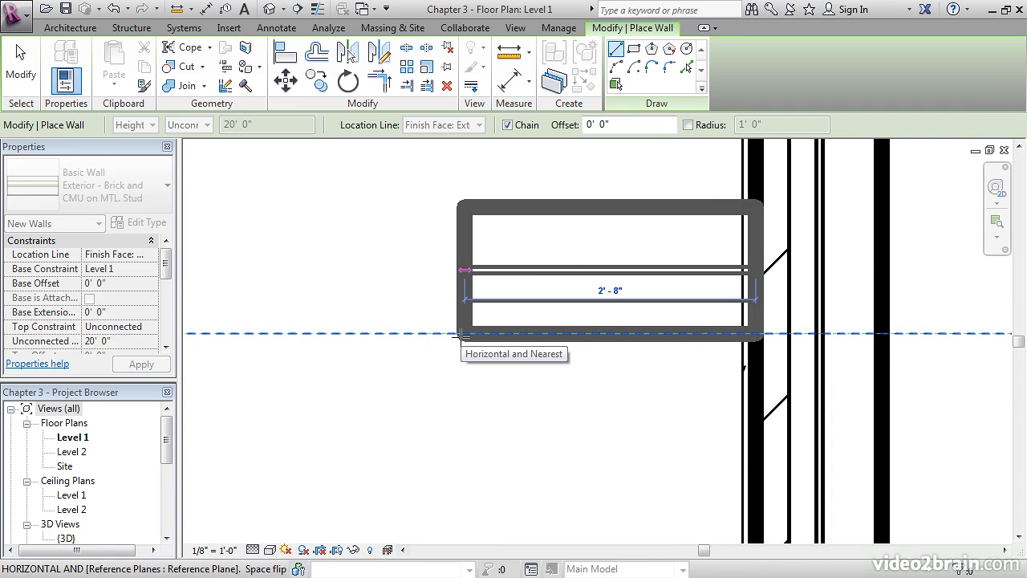
pyautogui.press('space')
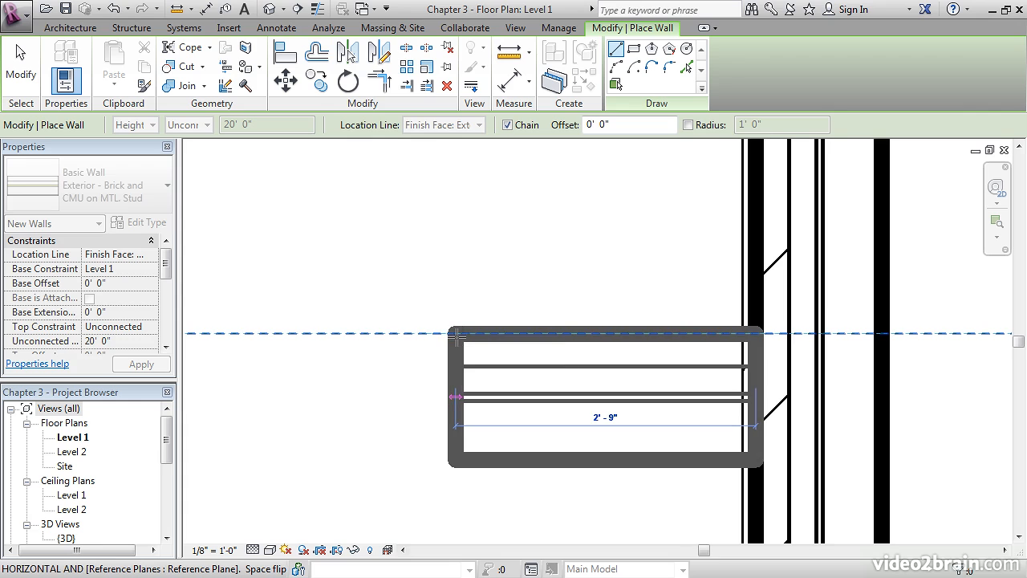
pyautogui.scroll(-3, 461, 335)
pyautogui.moveTo(437, 339); pyautogui.dragTo(663, 352, button='middle')
pyautogui.scroll(1, 663, 352)
pyautogui.scroll(-2, 452, 354)
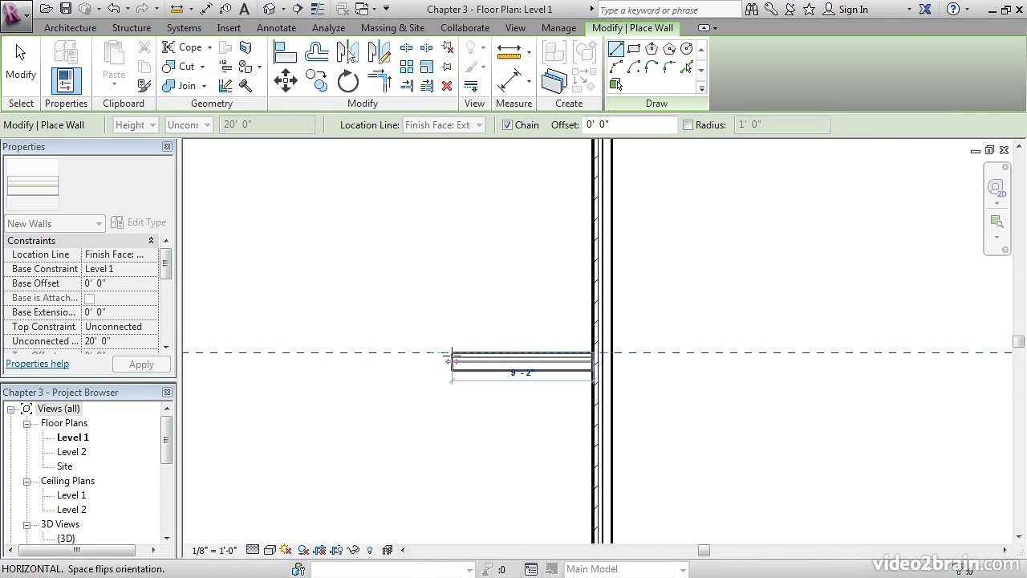
pyautogui.moveTo(458, 358); pyautogui.dragTo(705, 354, button='middle')
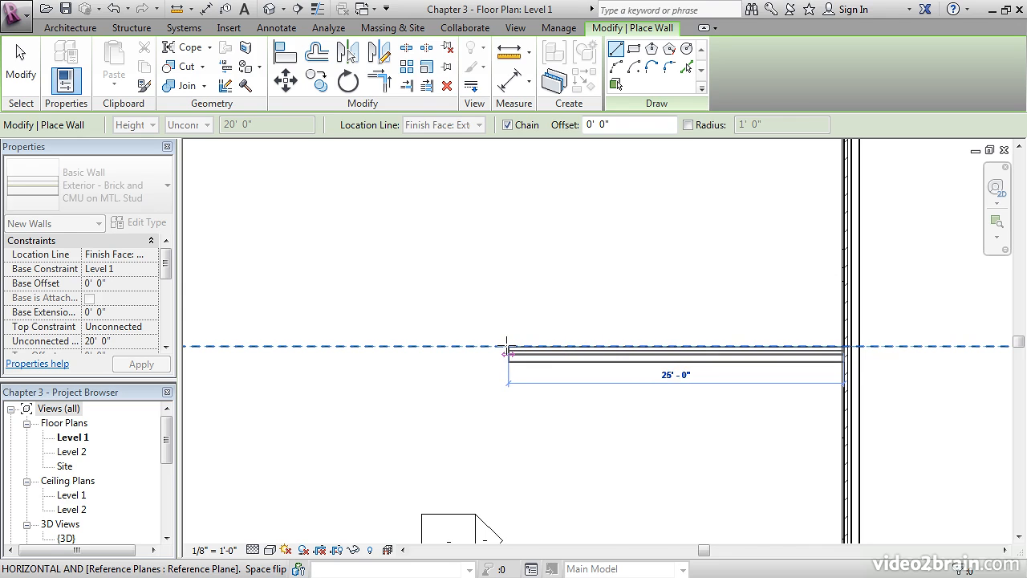
pyautogui.write('25')
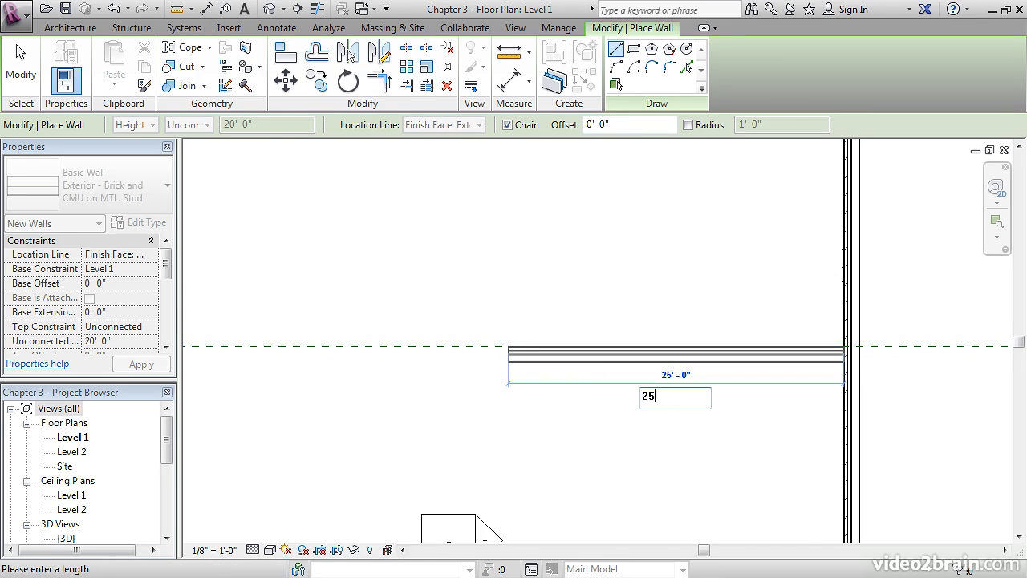
pyautogui.press('Return')
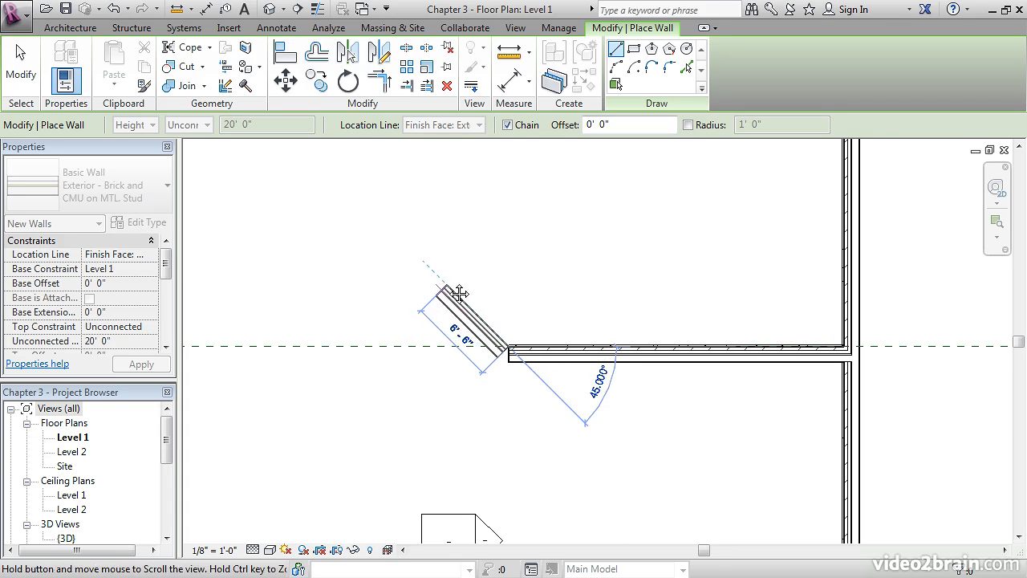
# Continue with a diagonal wall running northwest at 135°, ending in line with the main building's north wall
pyautogui.moveTo(459, 294); pyautogui.dragTo(636, 389, button='middle')
pyautogui.scroll(-1, 633, 381)
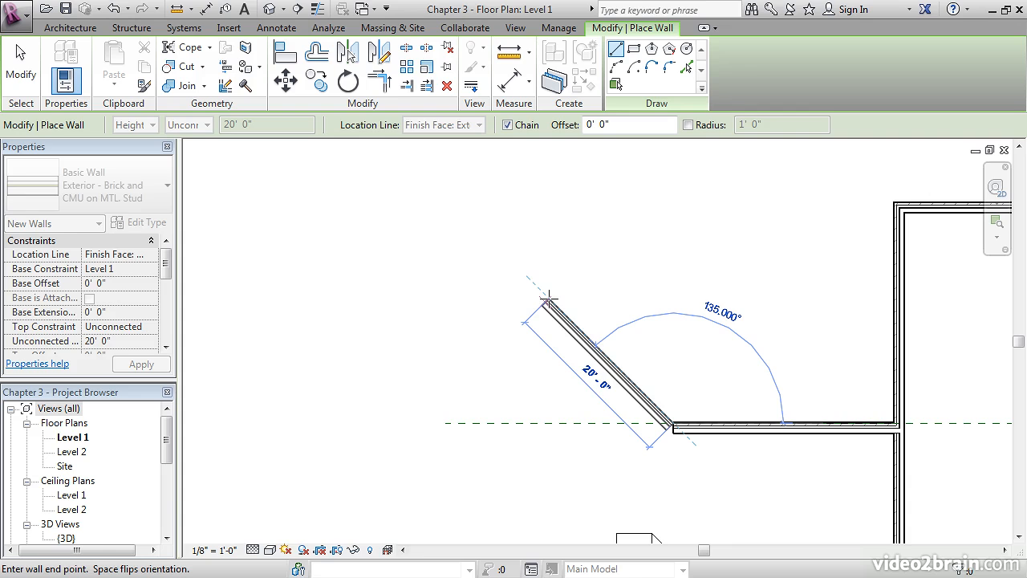
pyautogui.moveTo(554, 299); pyautogui.dragTo(566, 336, button='middle')
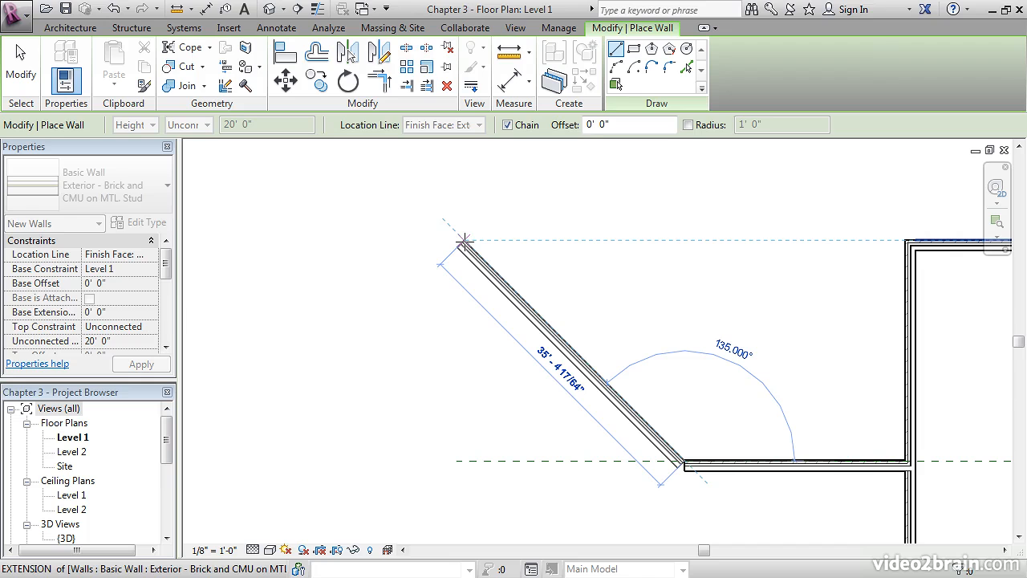
pyautogui.click(462, 241)
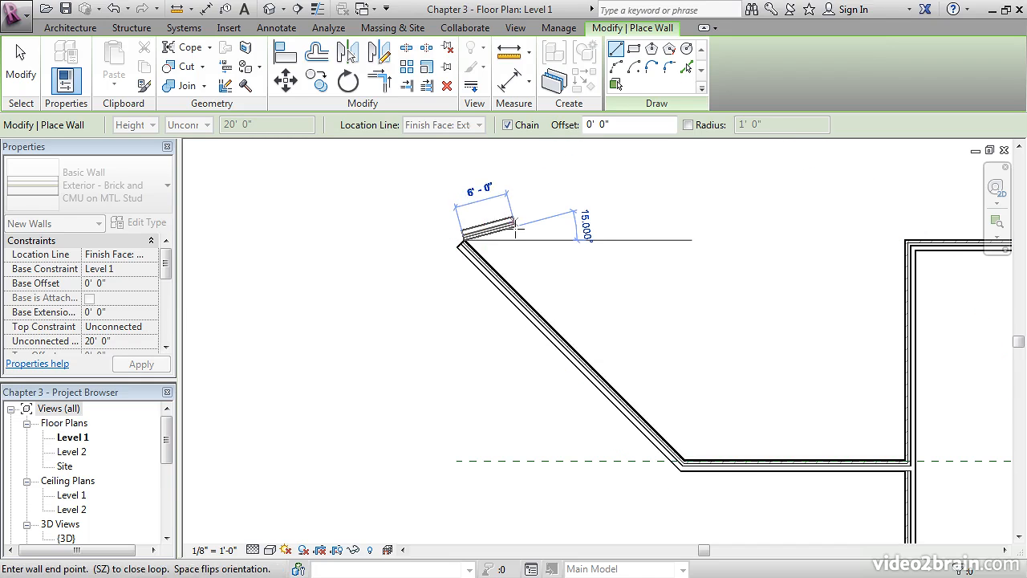
# Continue the wall chain 25' due west from the end of the diagonal wall
pyautogui.moveTo(363, 218); pyautogui.dragTo(548, 230, button='middle')
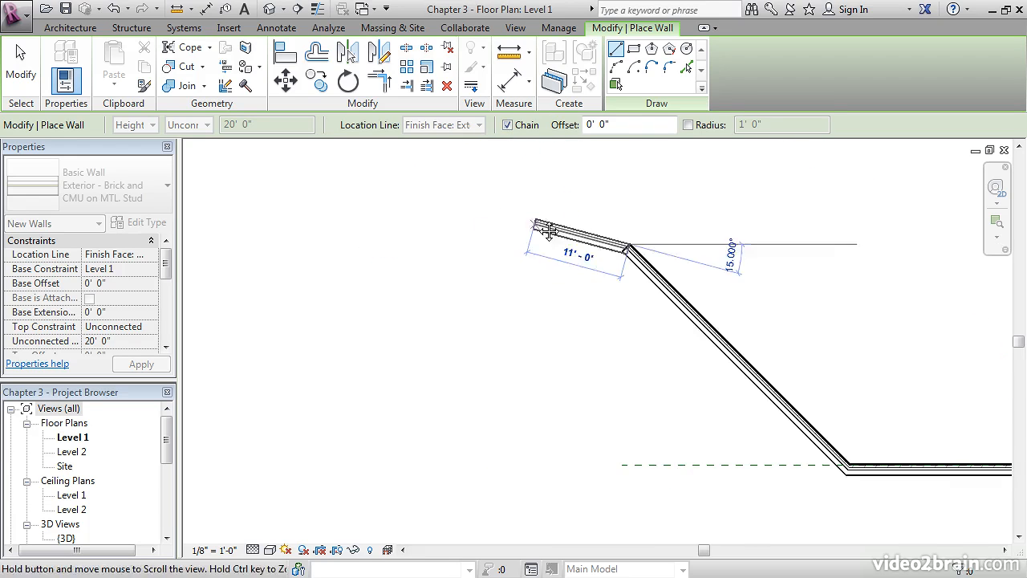
pyautogui.scroll(-3, 493, 245)
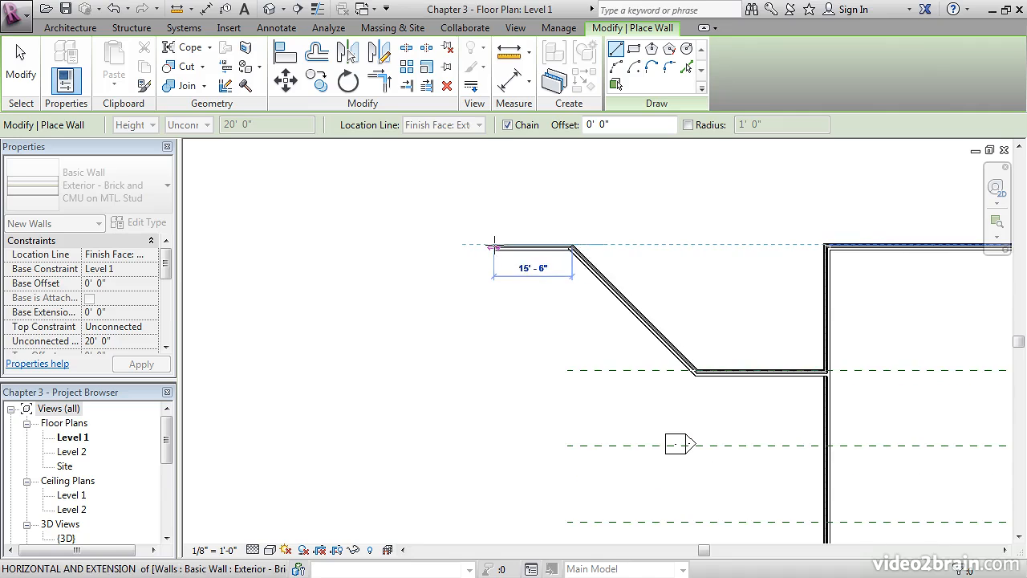
pyautogui.scroll(4, 493, 245)
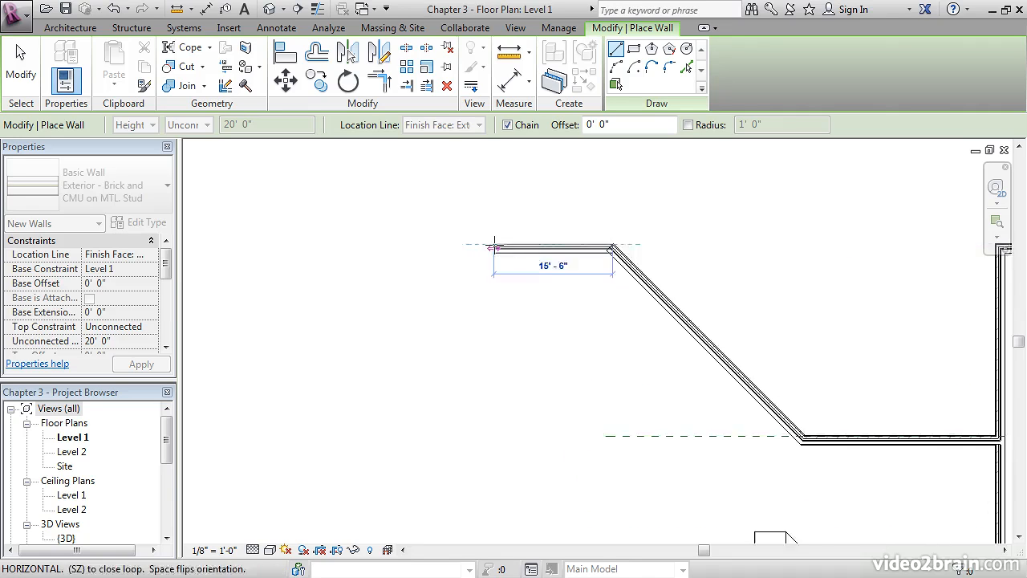
pyautogui.scroll(-4, 493, 246)
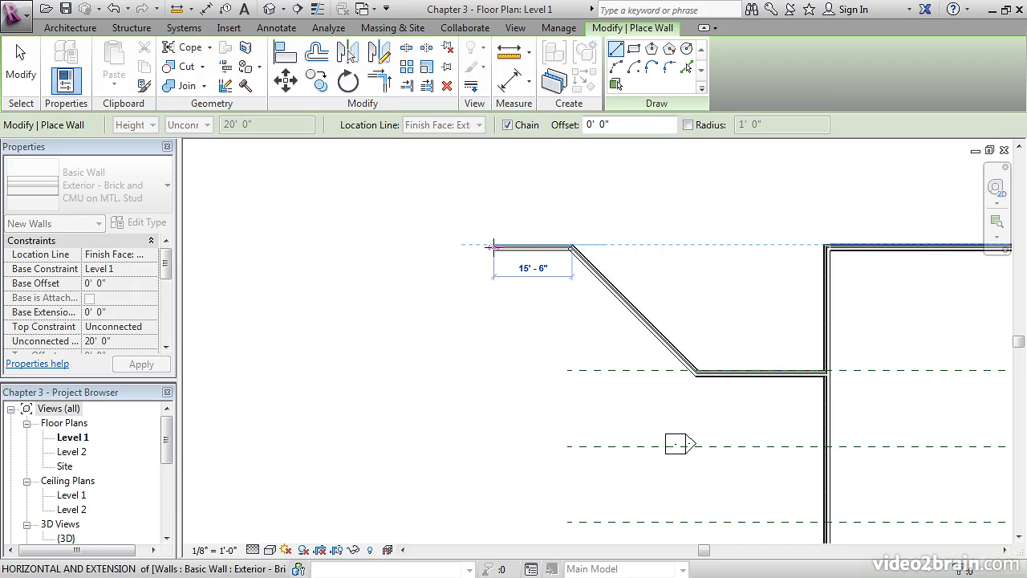
pyautogui.write('25')
pyautogui.press('Return')
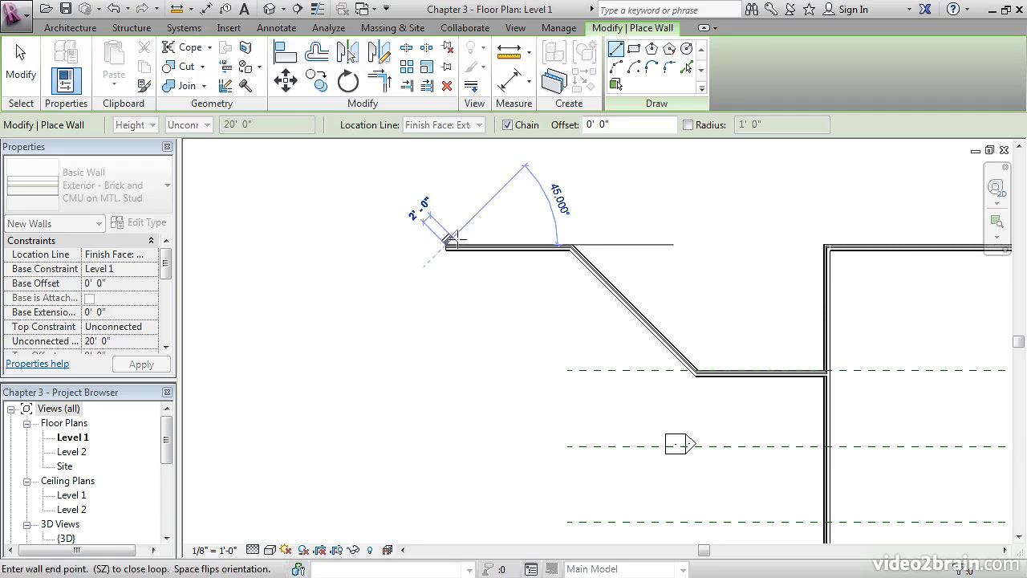
# Add a 25' wall running straight north from the end of the last horizontal wall
pyautogui.moveTo(440, 215); pyautogui.dragTo(582, 294, button='middle')
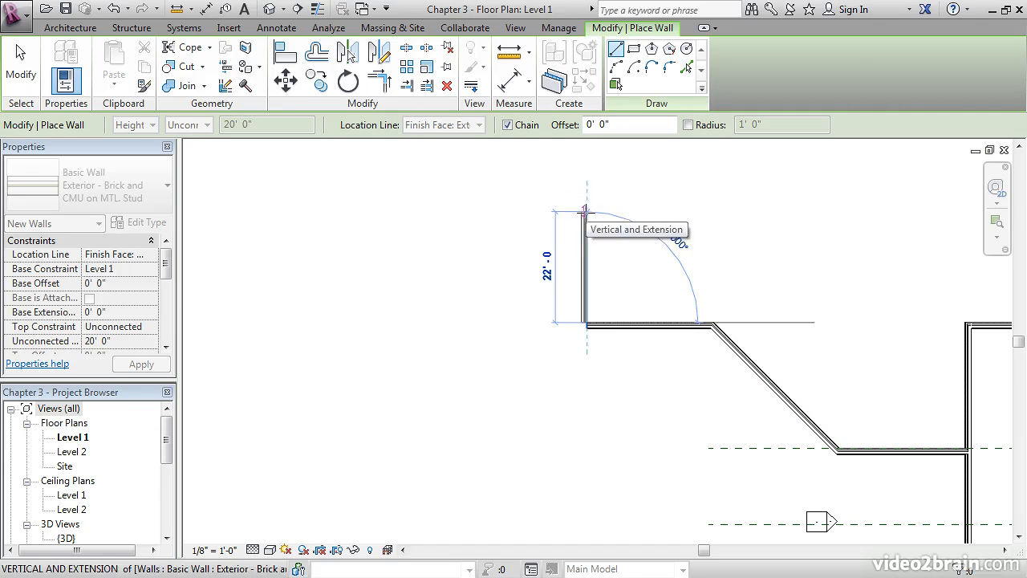
pyautogui.write('25')
pyautogui.press('Return')
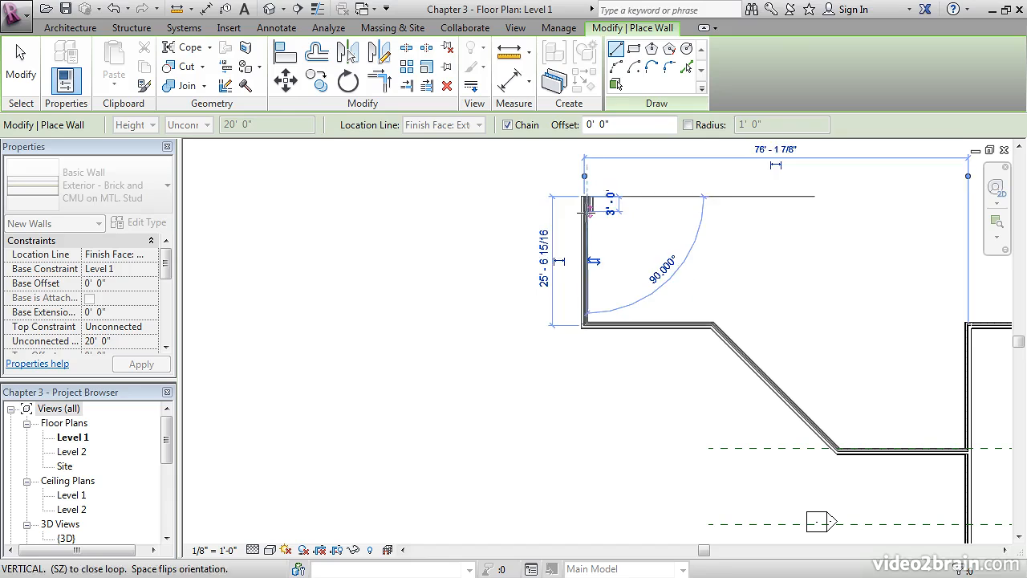
# Continue the wall chain 80' west and turn it 25' south to form the new wing's northwest corner
pyautogui.scroll(-3, 514, 202)
pyautogui.moveTo(519, 201); pyautogui.dragTo(650, 203, button='middle')
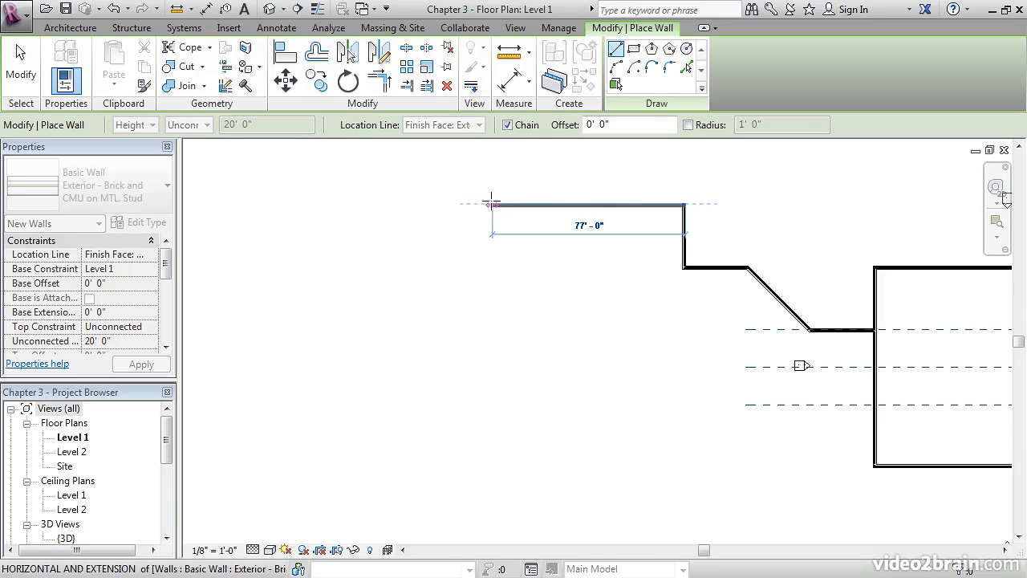
pyautogui.write('80')
pyautogui.press('Return')
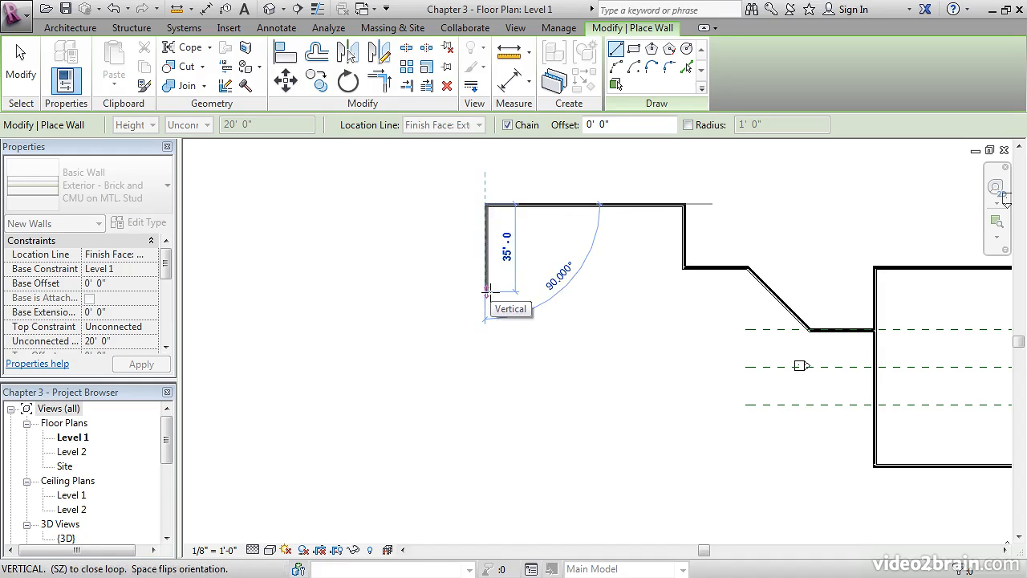
pyautogui.write('25')
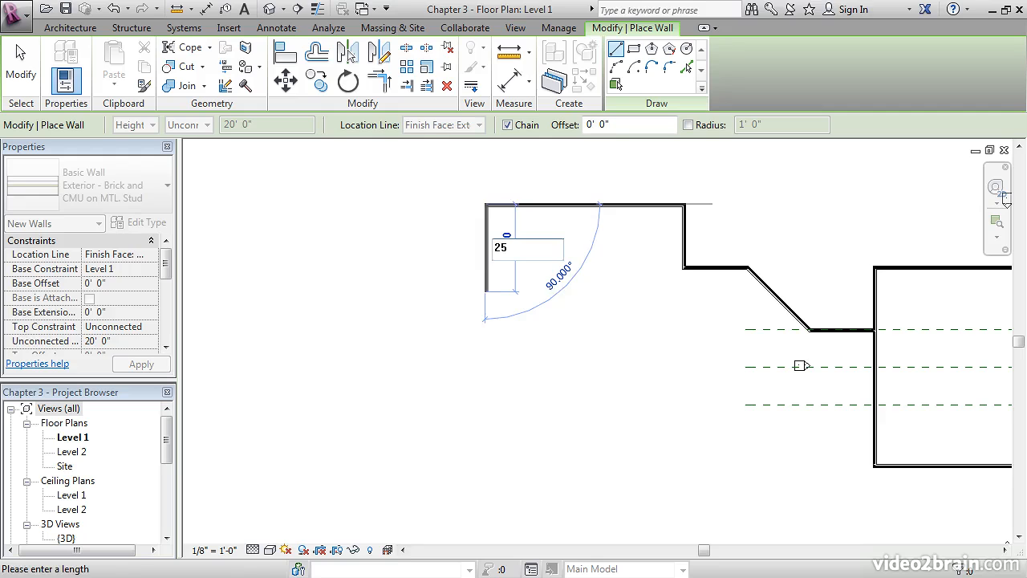
pyautogui.press('Return')
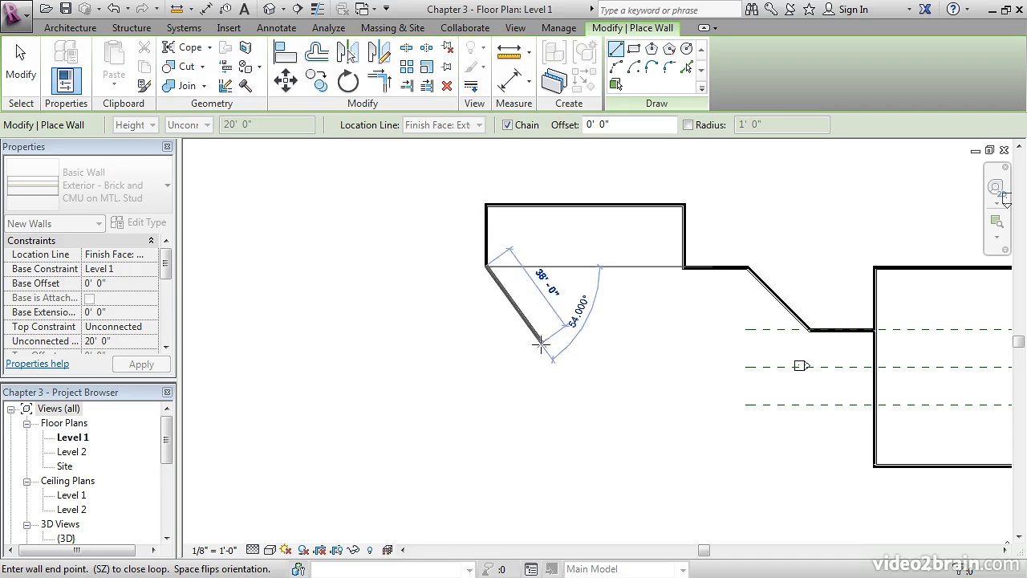
# Continue the chain with a semicircular arc wall spanning 25' due south and bulging east into the new wing
pyautogui.click(615, 68)
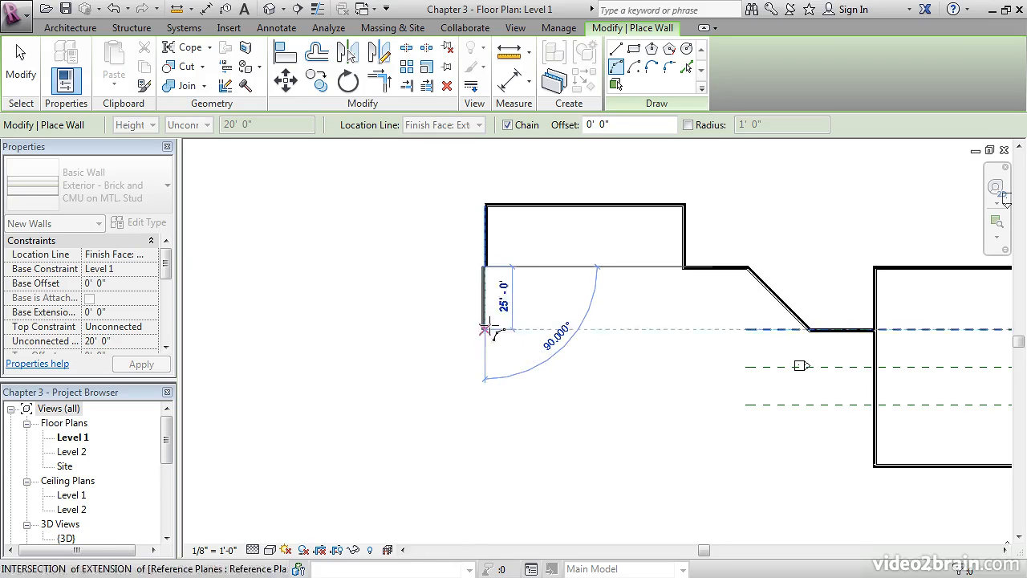
pyautogui.scroll(4, 486, 329)
pyautogui.scroll(-2, 493, 369)
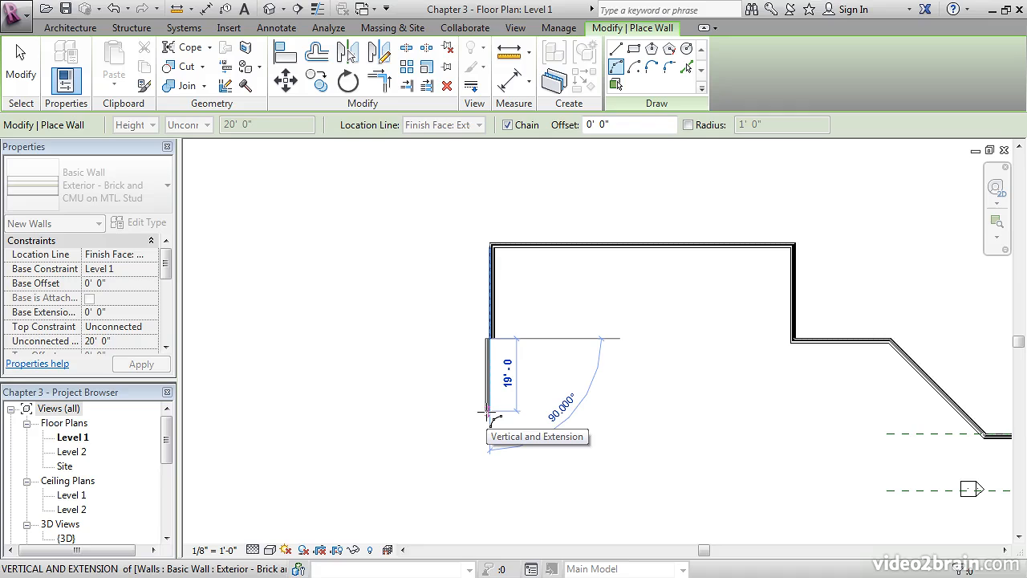
pyautogui.moveTo(490, 442); pyautogui.dragTo(507, 353, button='middle')
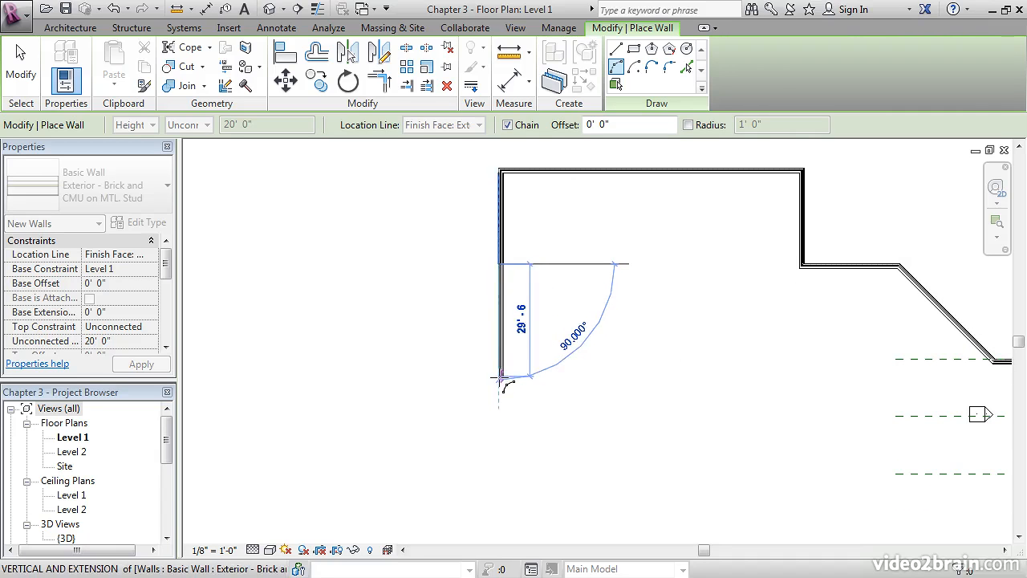
pyautogui.write('25')
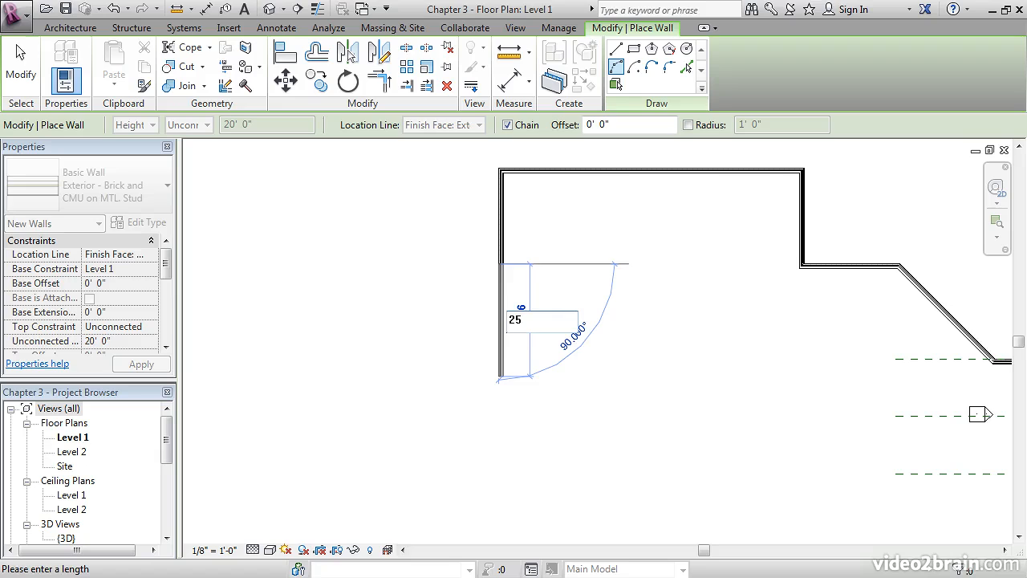
pyautogui.press('Return')
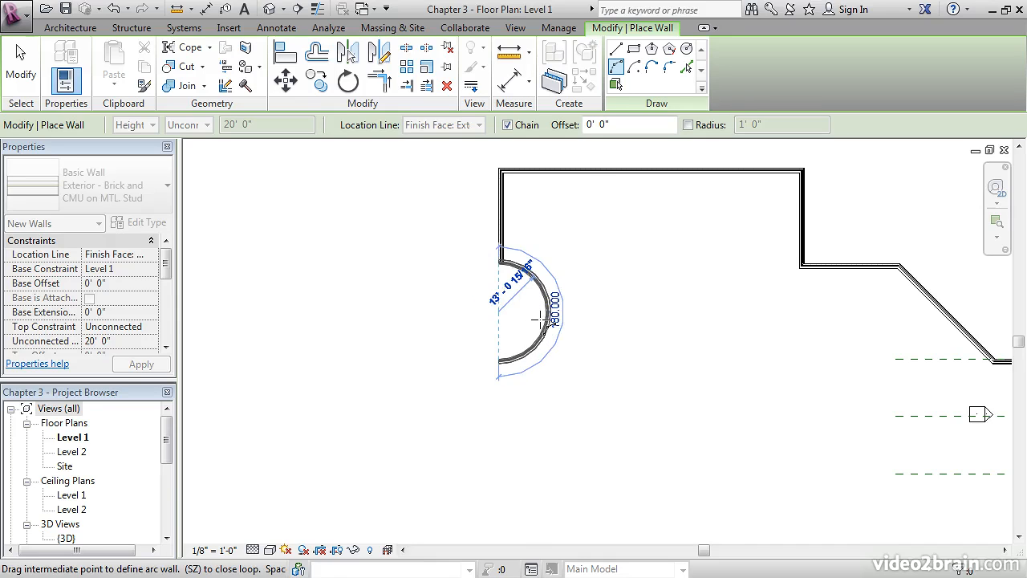
pyautogui.click(526, 318)
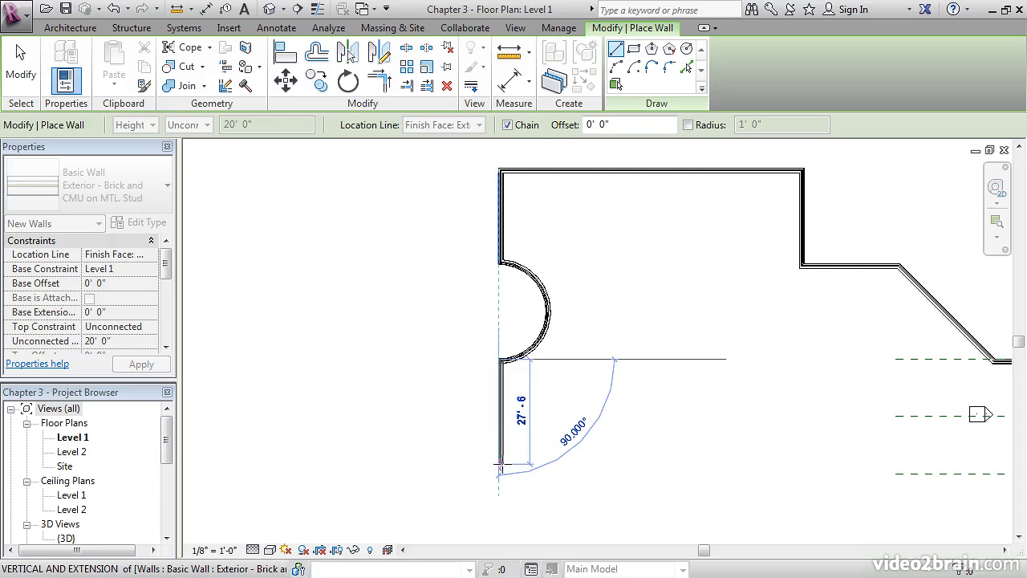
# Continue with a straight wall 25' south from the arc's end, followed by an 80' wall due east along the wing's south side
pyautogui.write('2')
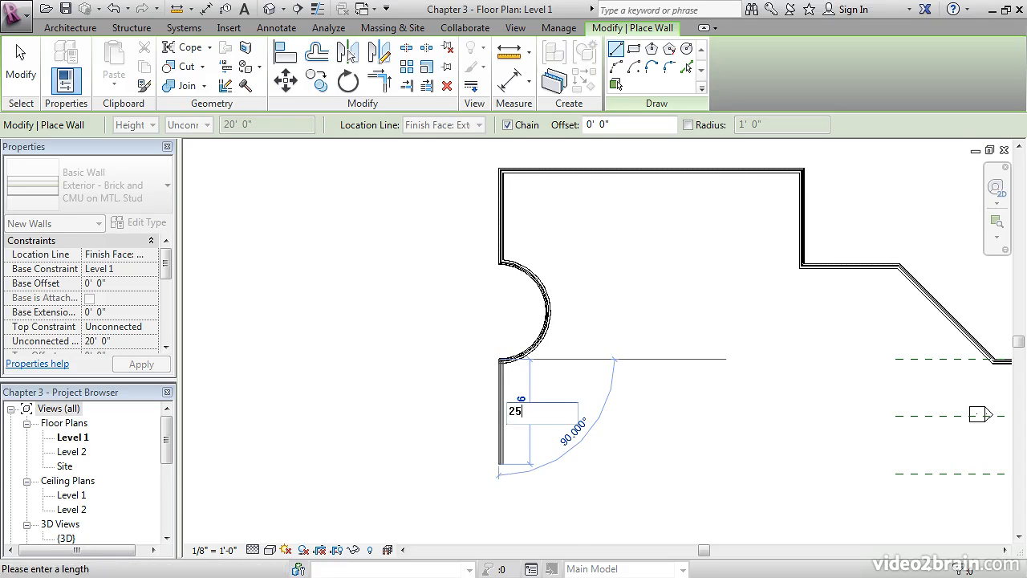
pyautogui.write('5')
pyautogui.press('Return')
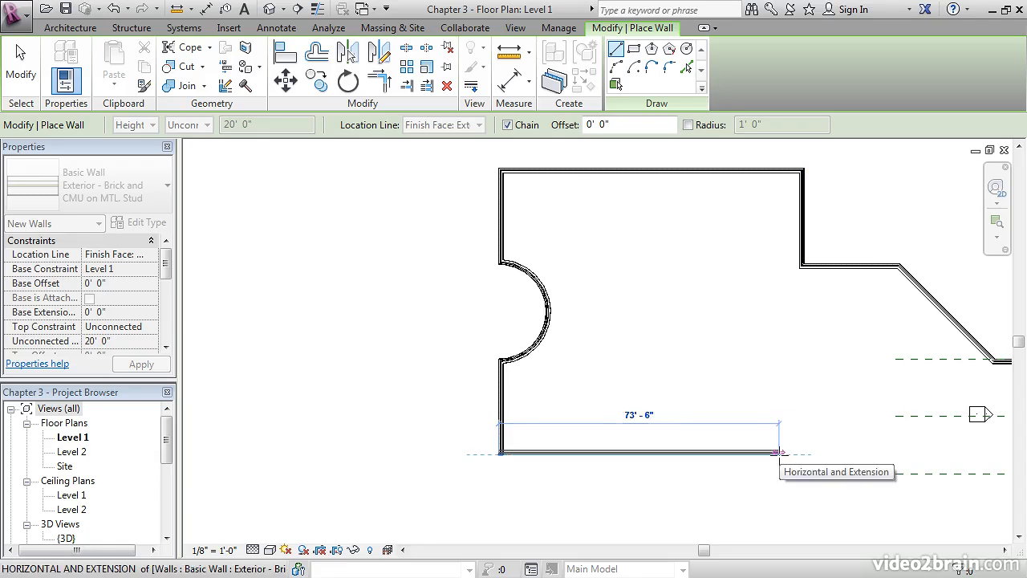
pyautogui.write('80')
pyautogui.press('Return')
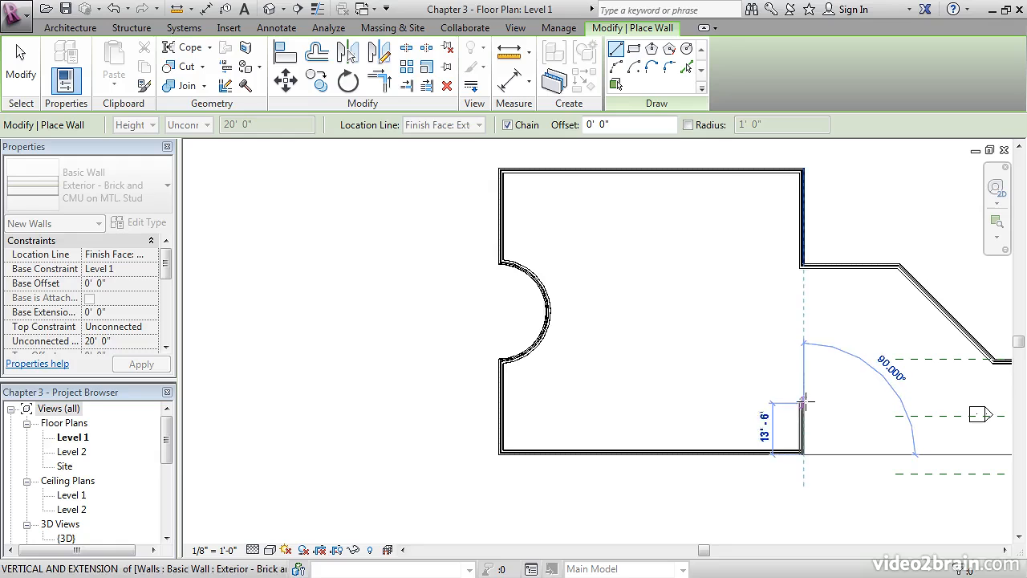
# Add a 25' wall due north from the wing's southeast corner and end the wall chain
pyautogui.write('2')
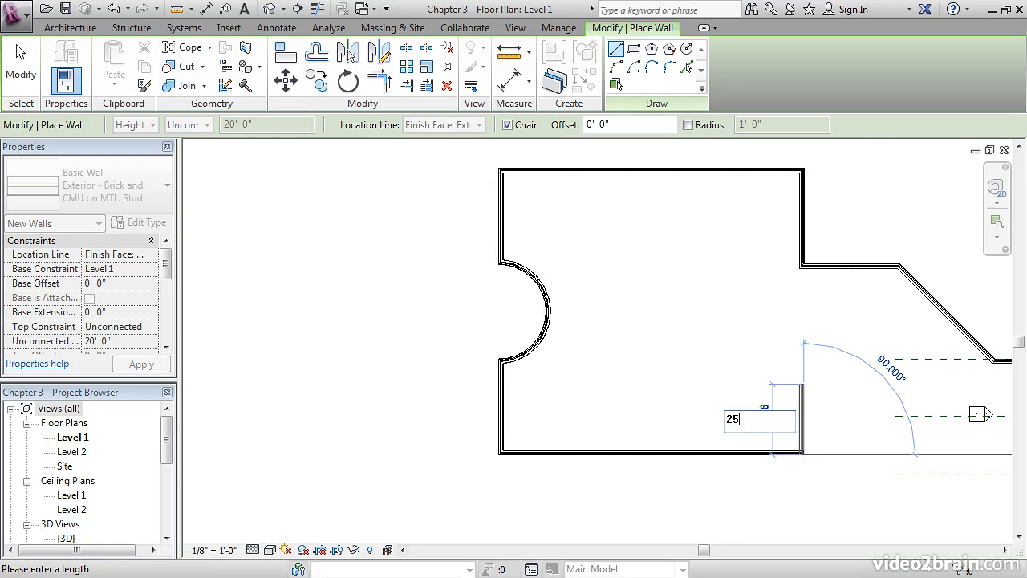
pyautogui.write('5')
pyautogui.press('Return')
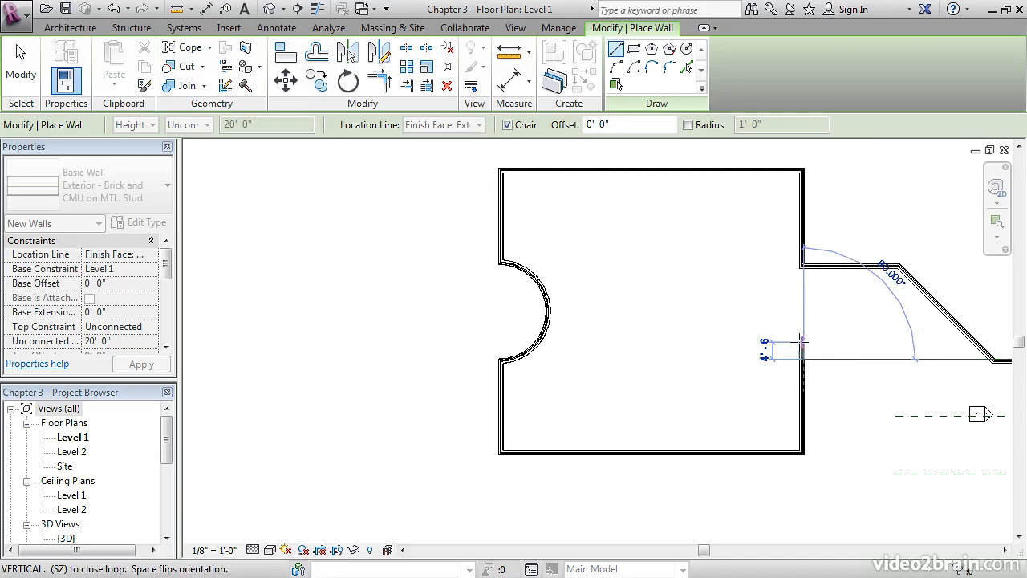
pyautogui.press('Escape')
pyautogui.press('Escape')
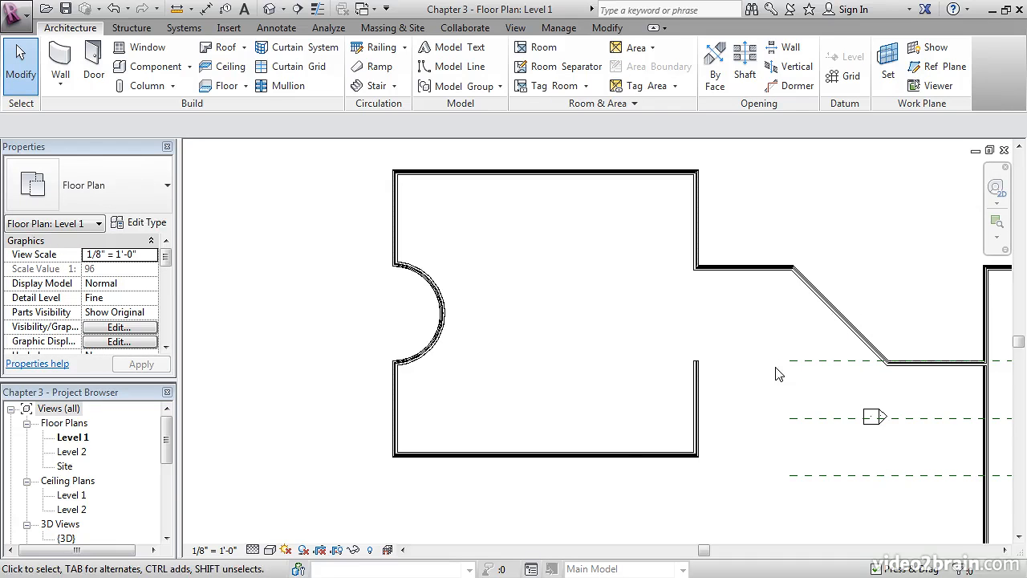
# Create a similar wall with Pick Lines, offset 30' south of the short horizontal wall beside the new wing
pyautogui.scroll(3, 720, 229)
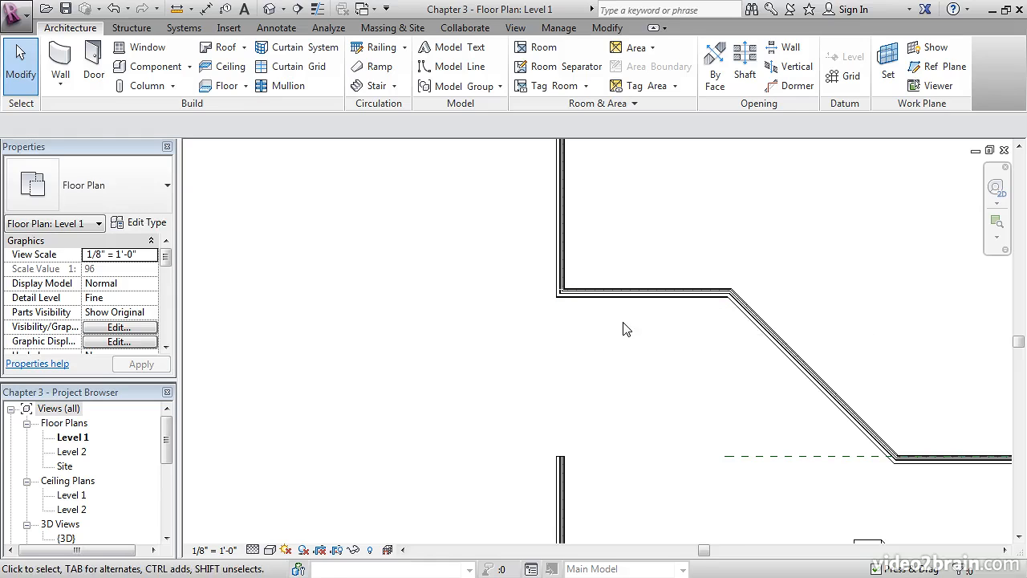
pyautogui.moveTo(610, 431); pyautogui.dragTo(630, 351, button='middle')
pyautogui.scroll(-2, 633, 351)
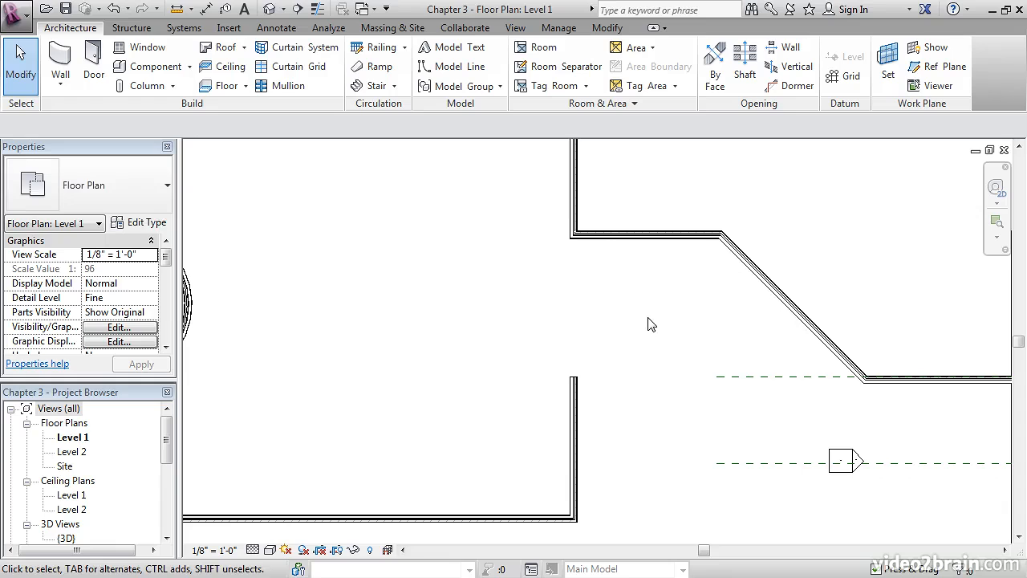
pyautogui.rightClick(630, 236)
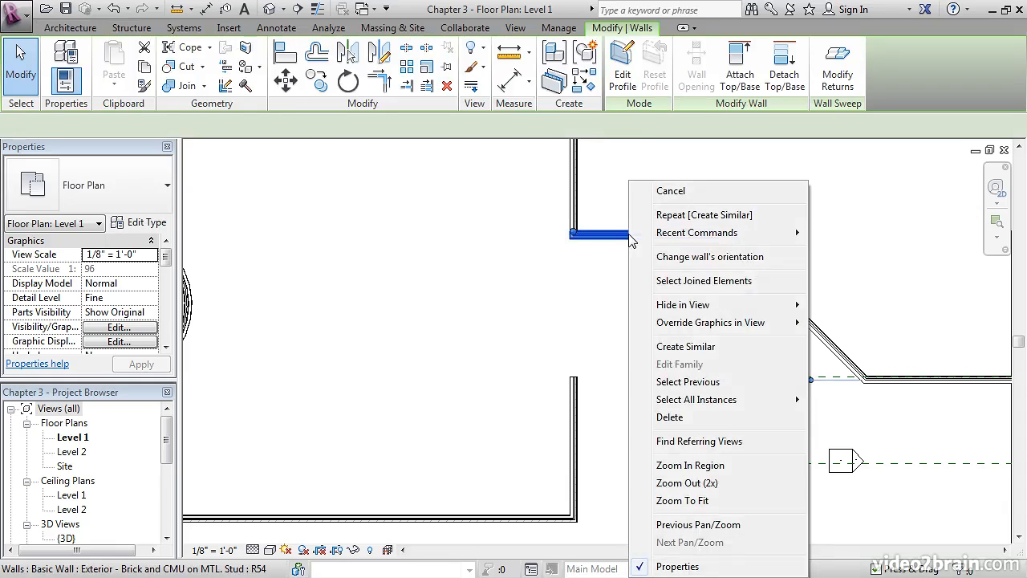
pyautogui.click(706, 346)
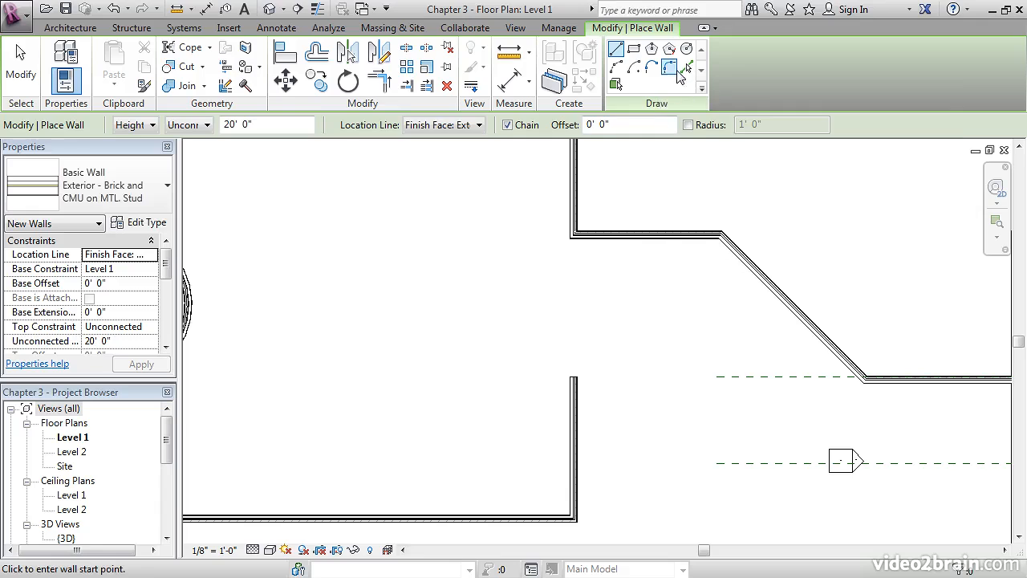
pyautogui.click(687, 68)
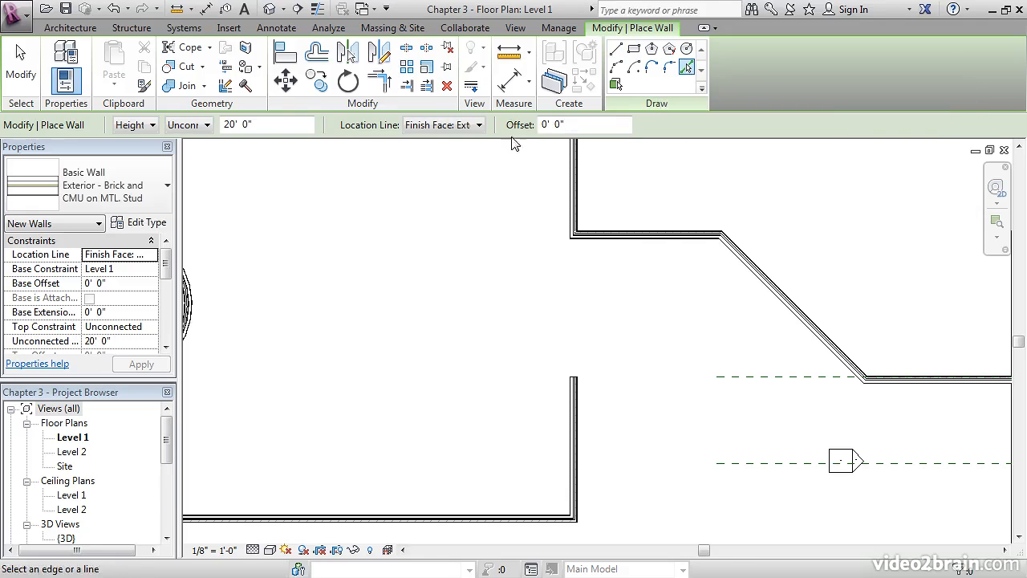
pyautogui.doubleClick(574, 124)
pyautogui.write('30')
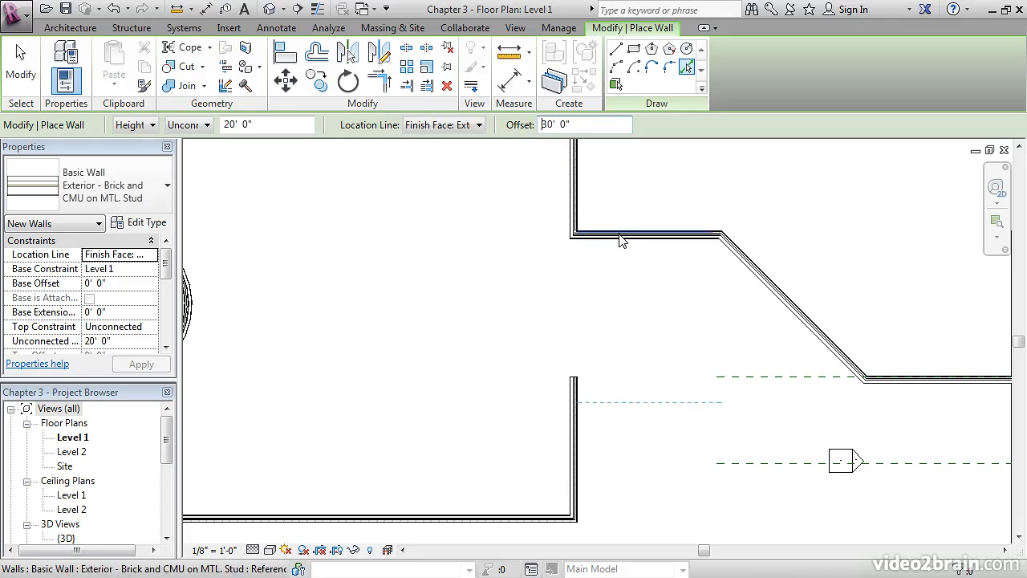
pyautogui.scroll(2, 616, 252)
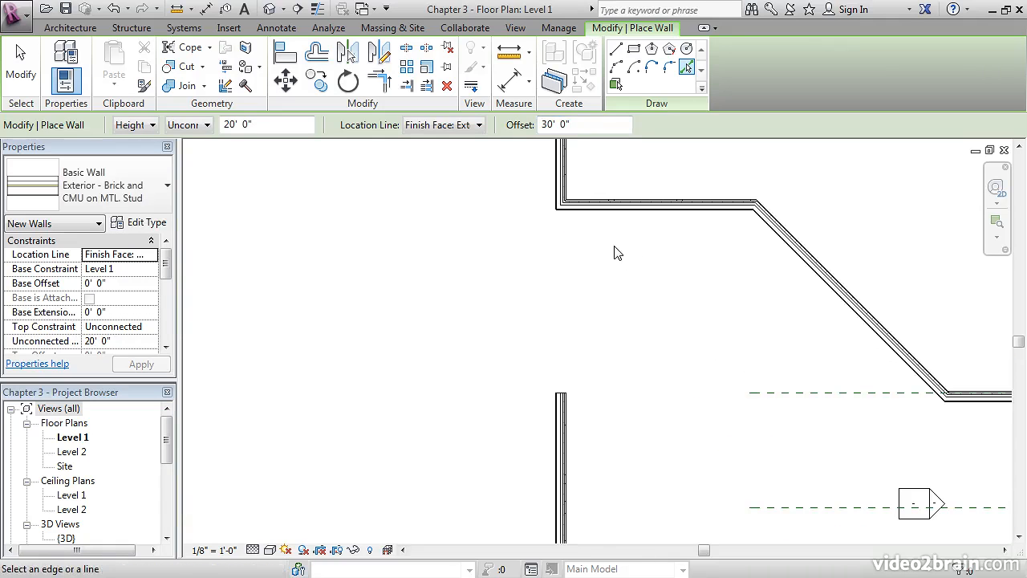
pyautogui.click(610, 205)
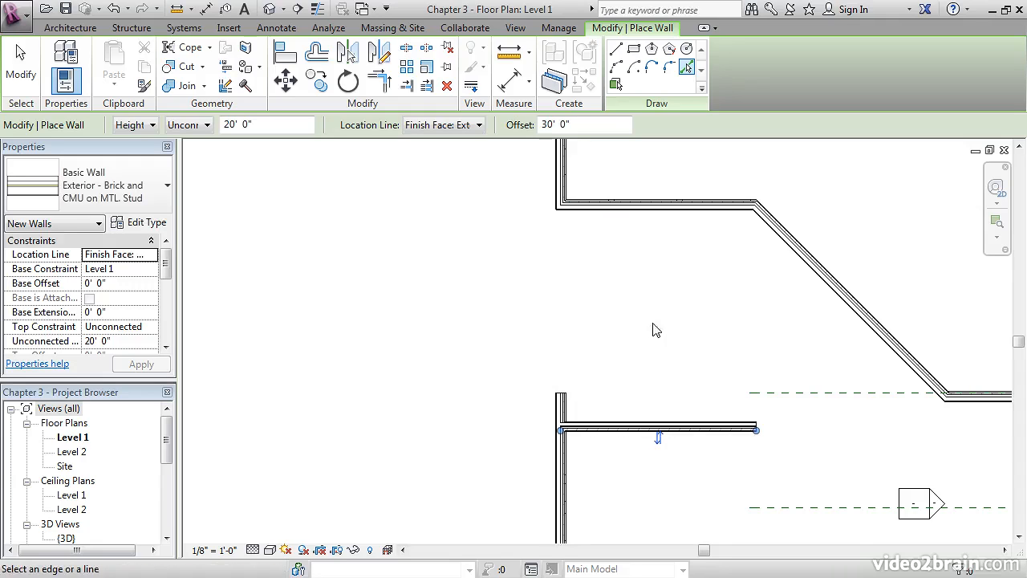
# Offset another wall 30' southwest of the diagonal corridor wall and finish placing walls
pyautogui.moveTo(726, 359); pyautogui.dragTo(651, 274, button='middle')
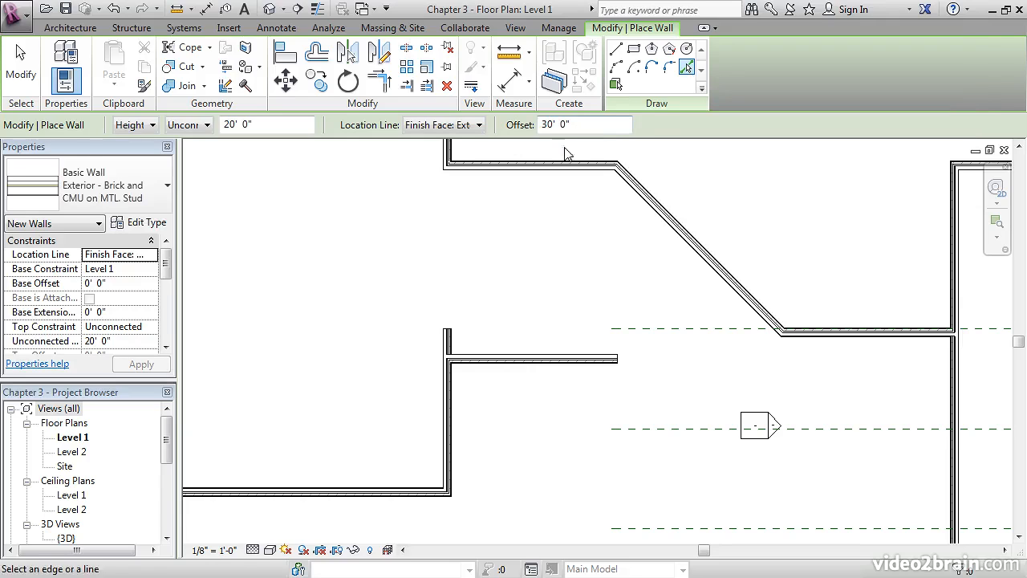
pyautogui.click(703, 254)
pyautogui.moveTo(695, 341); pyautogui.dragTo(601, 243, button='middle')
pyautogui.press('Escape')
pyautogui.press('Escape')
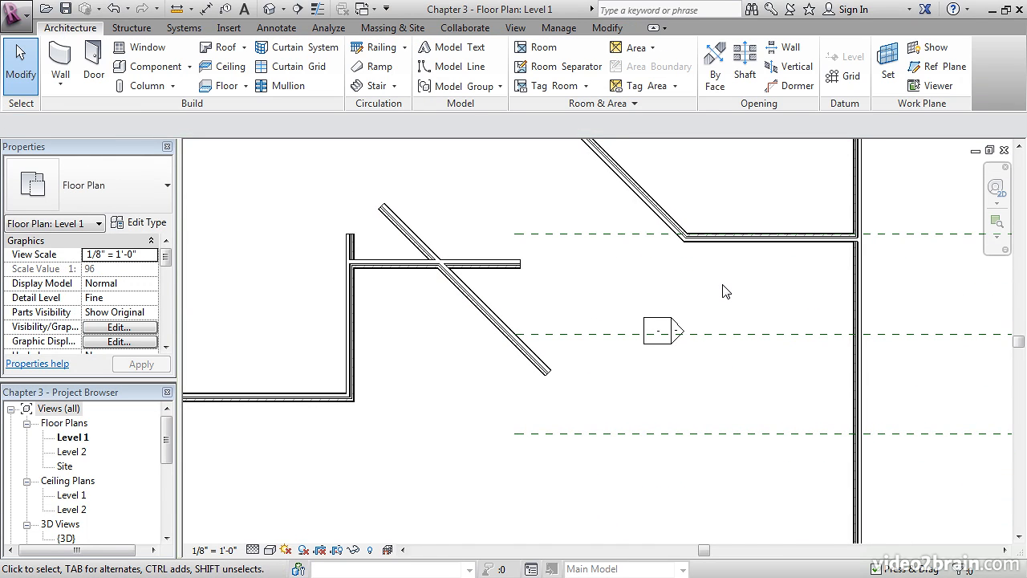
# Mirror a copy of the horizontal corridor wall adjoining the main building about the middle reference plane
pyautogui.moveTo(736, 298); pyautogui.dragTo(675, 286, button='middle')
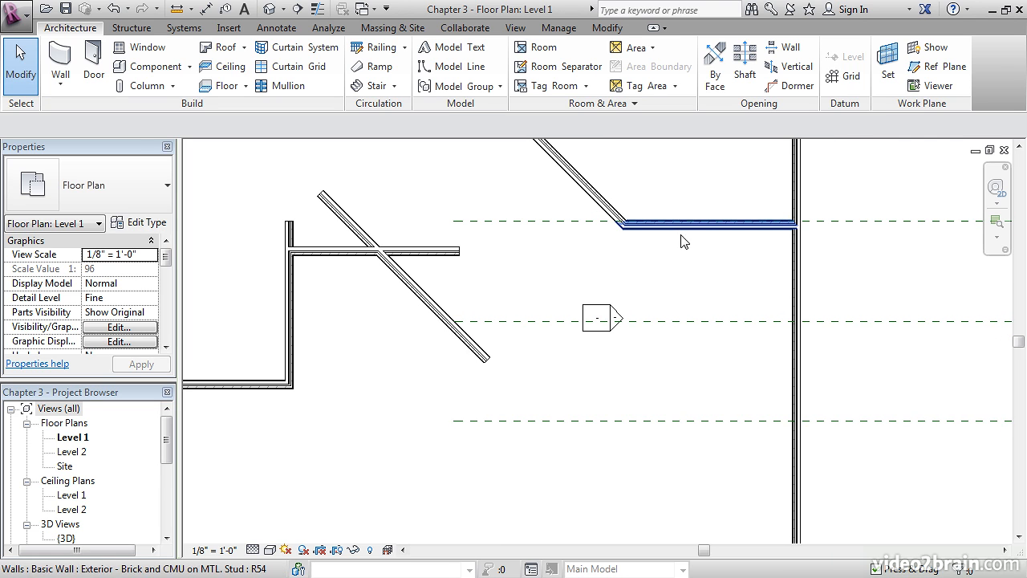
pyautogui.moveTo(678, 282); pyautogui.dragTo(685, 324, button='middle')
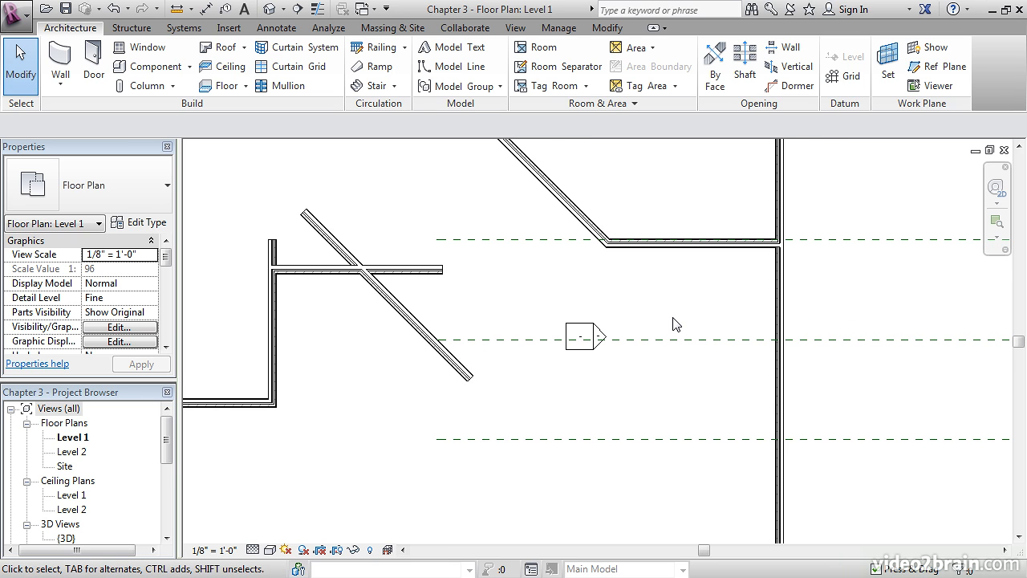
pyautogui.click(666, 243)
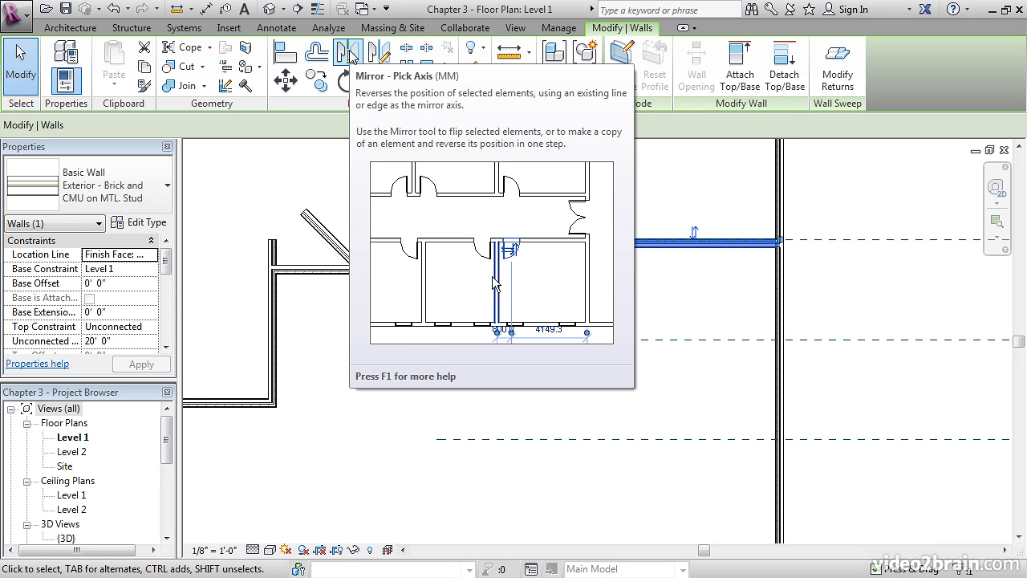
pyautogui.click(348, 53)
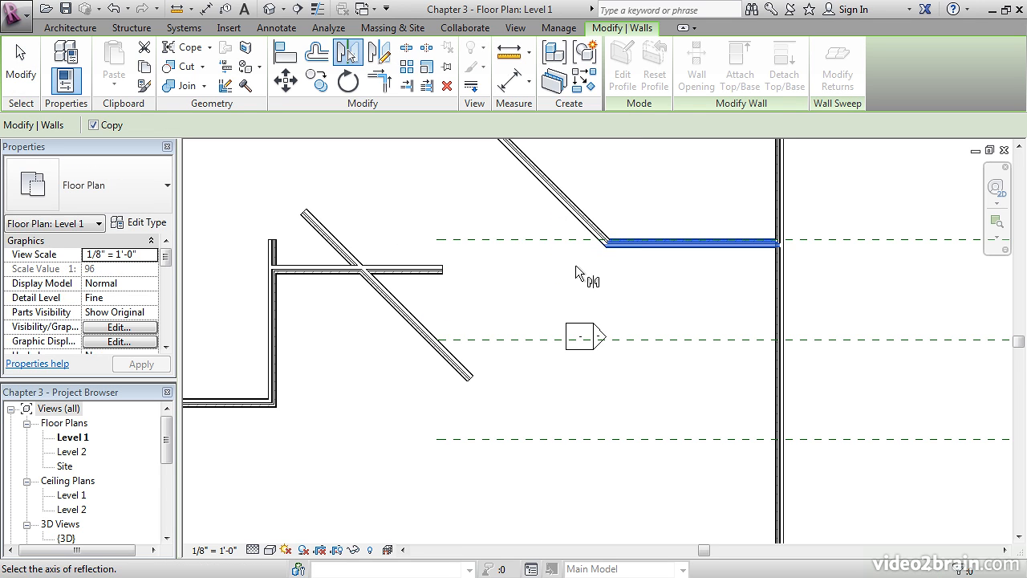
pyautogui.click(660, 341)
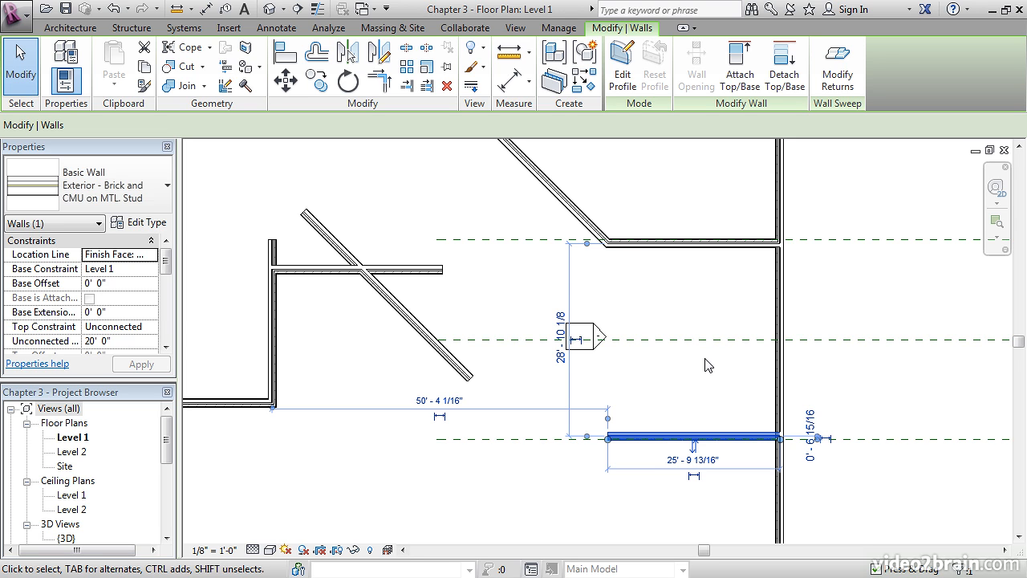
pyautogui.click(681, 305)
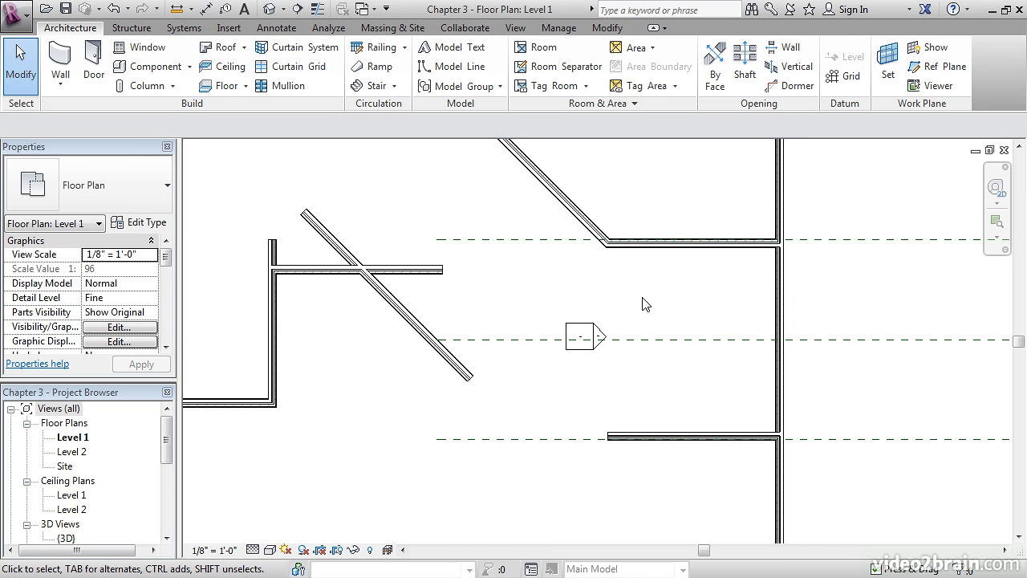
# Trim the wing's short east wall and the adjoining horizontal corridor wall to a corner, removing the stub above it
pyautogui.moveTo(567, 292); pyautogui.dragTo(612, 292, button='middle')
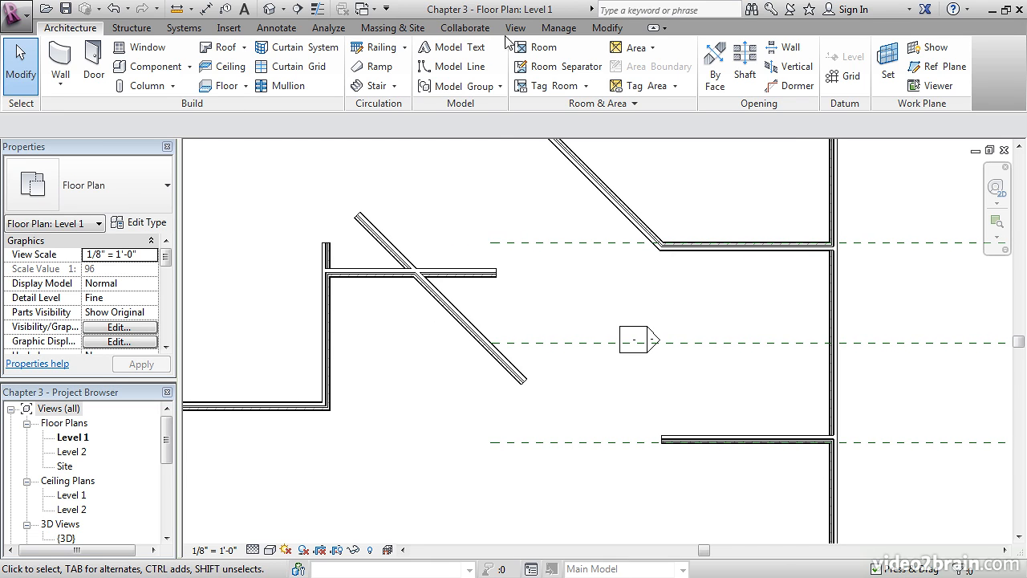
pyautogui.click(607, 29)
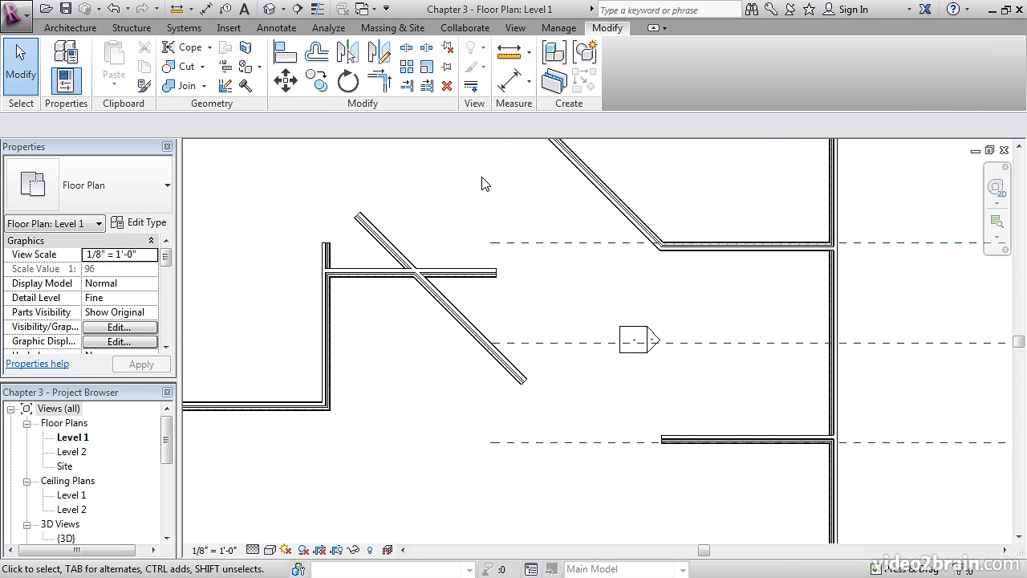
pyautogui.click(380, 83)
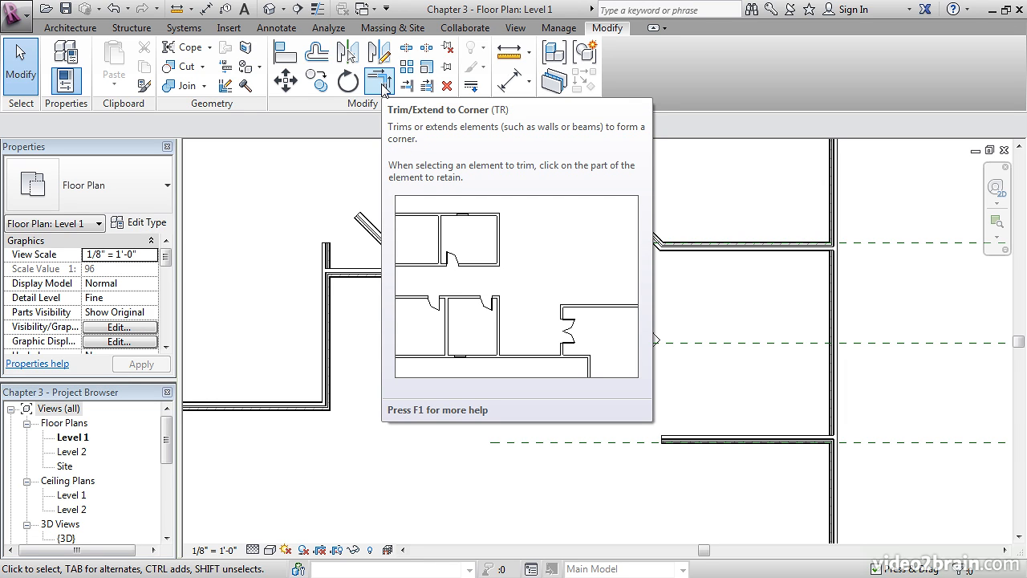
pyautogui.click(381, 83)
pyautogui.scroll(3, 381, 311)
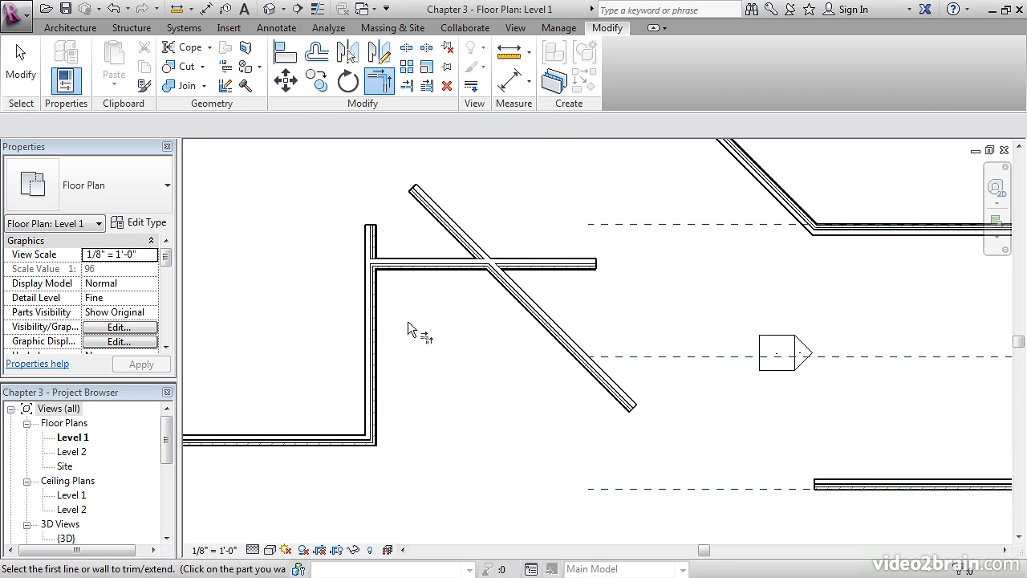
pyautogui.moveTo(408, 321); pyautogui.dragTo(398, 330, button='middle')
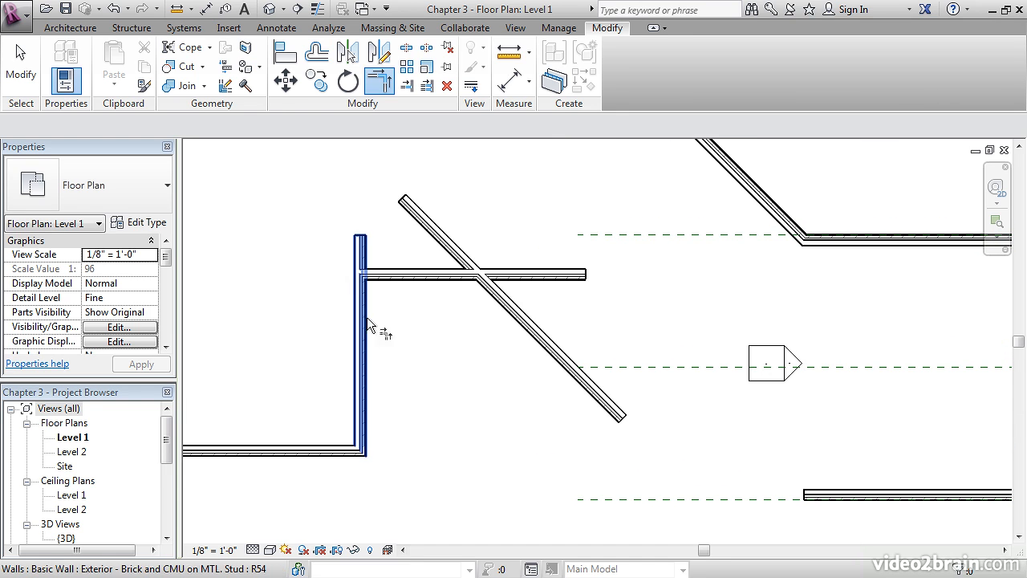
pyautogui.click(368, 280)
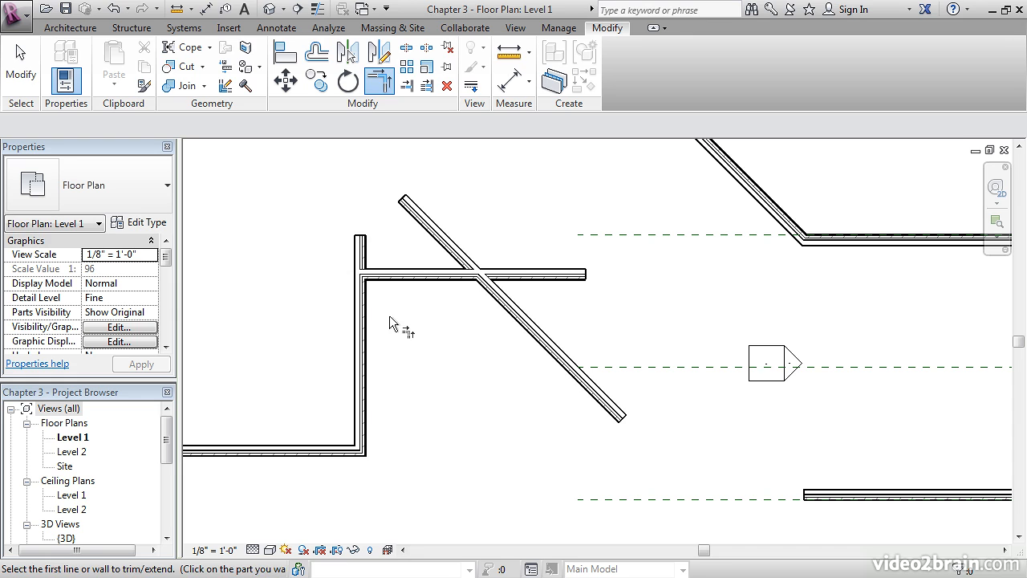
pyautogui.click(362, 318)
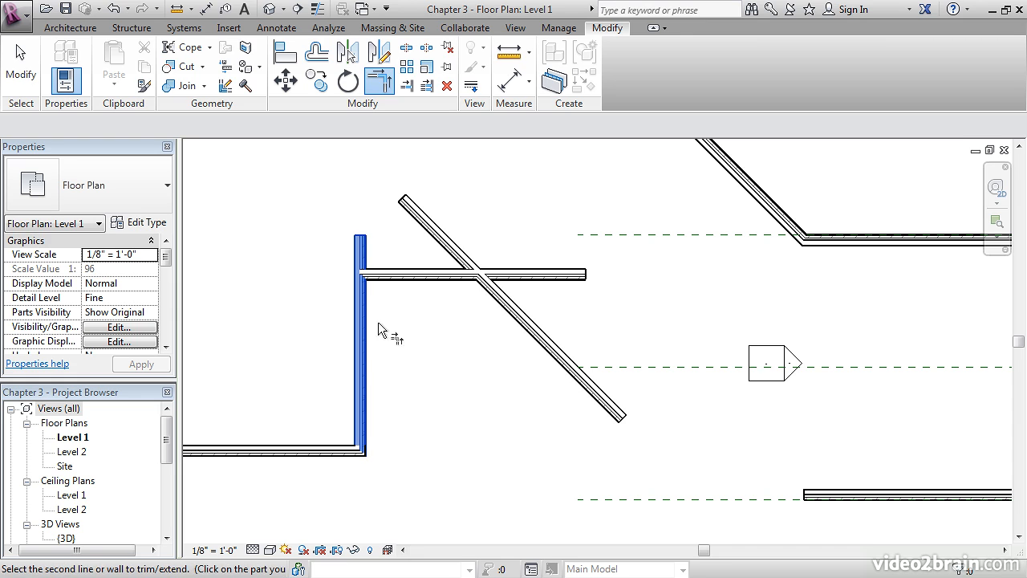
pyautogui.click(406, 276)
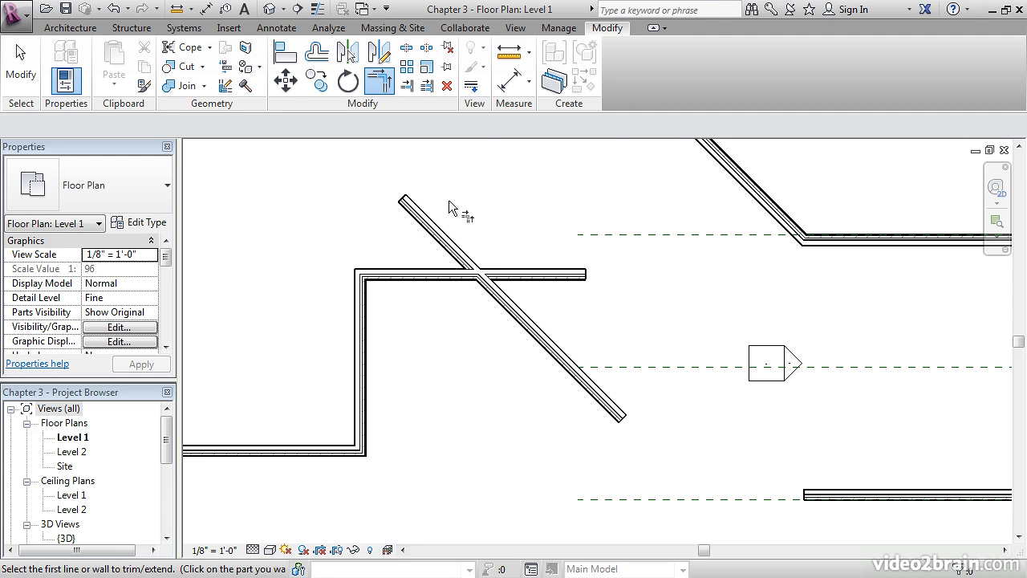
# Trim the diagonal corridor wall into corners with the short horizontal wall and with the mirrored wall by the main building
pyautogui.click(414, 275)
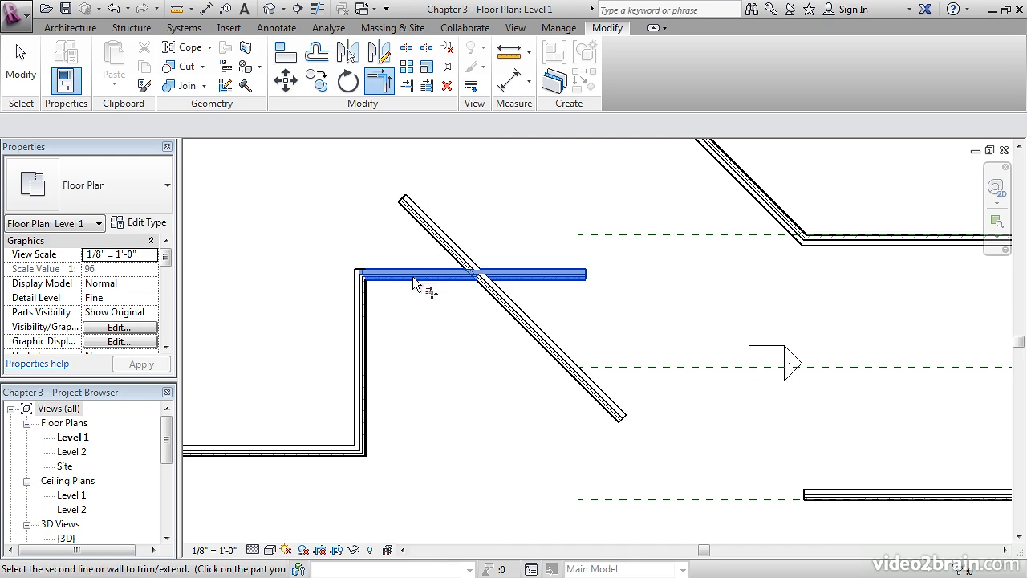
pyautogui.click(515, 316)
pyautogui.moveTo(581, 414); pyautogui.dragTo(425, 384, button='middle')
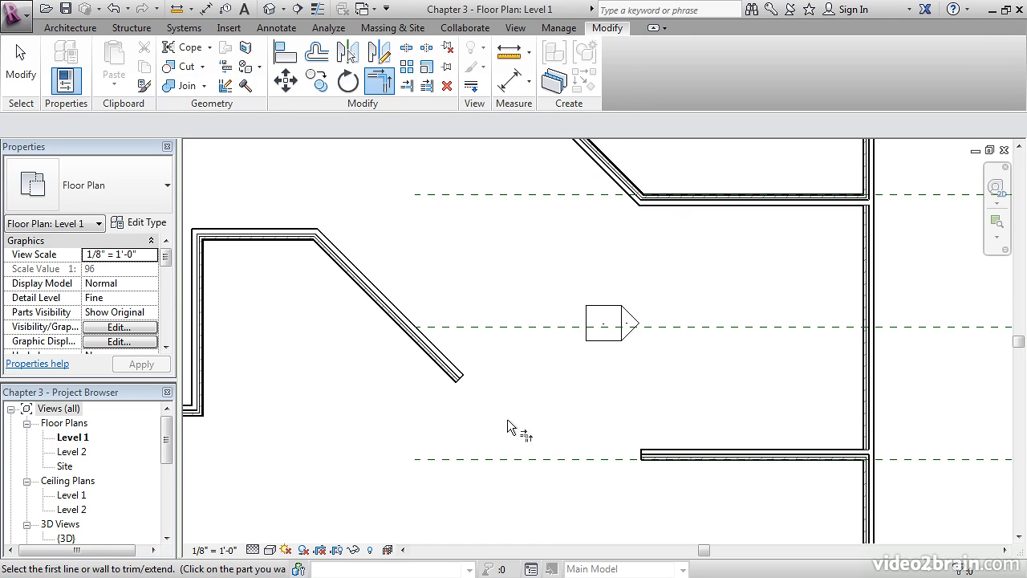
pyautogui.click(438, 354)
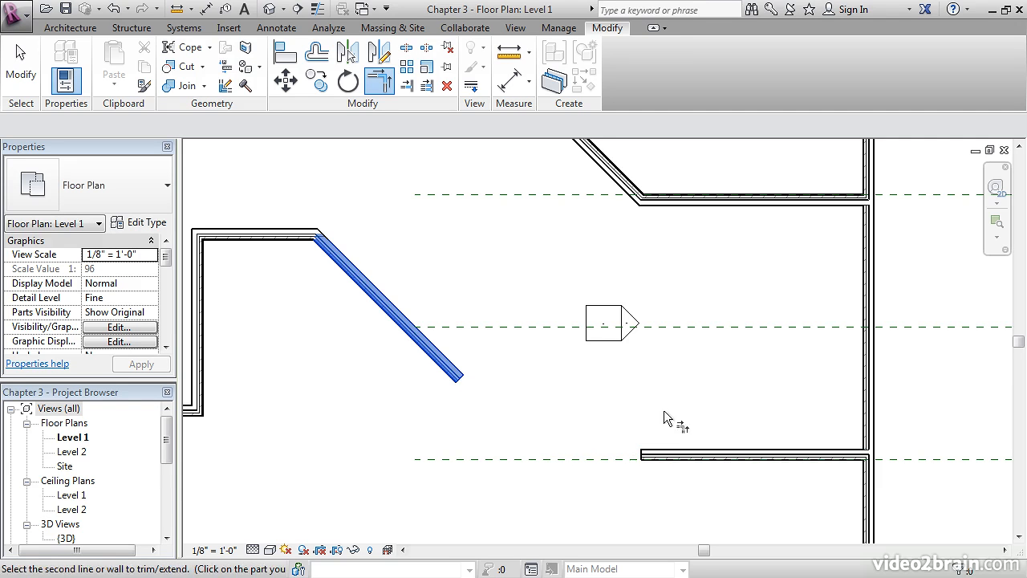
pyautogui.click(681, 455)
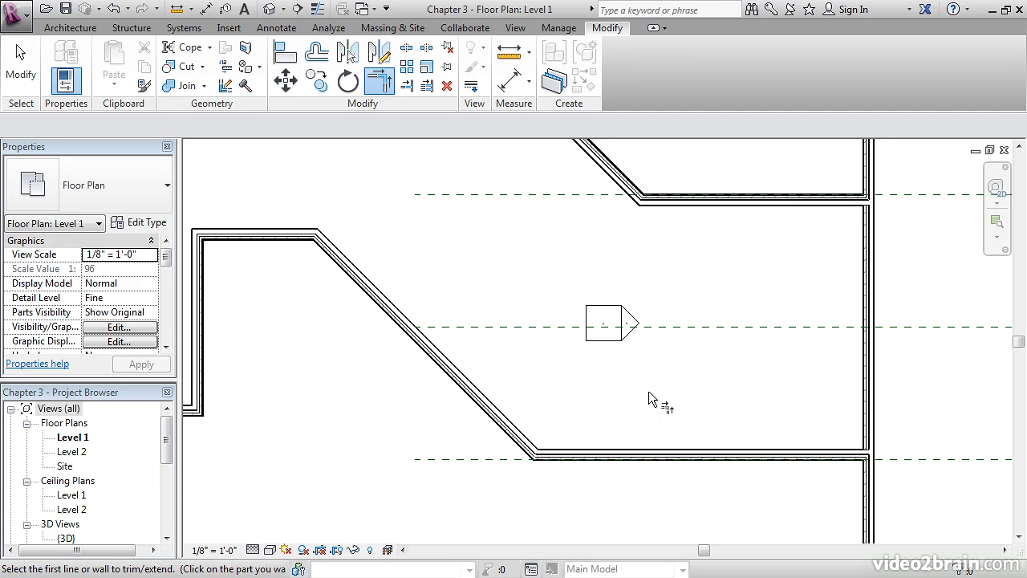
pyautogui.press('Escape')
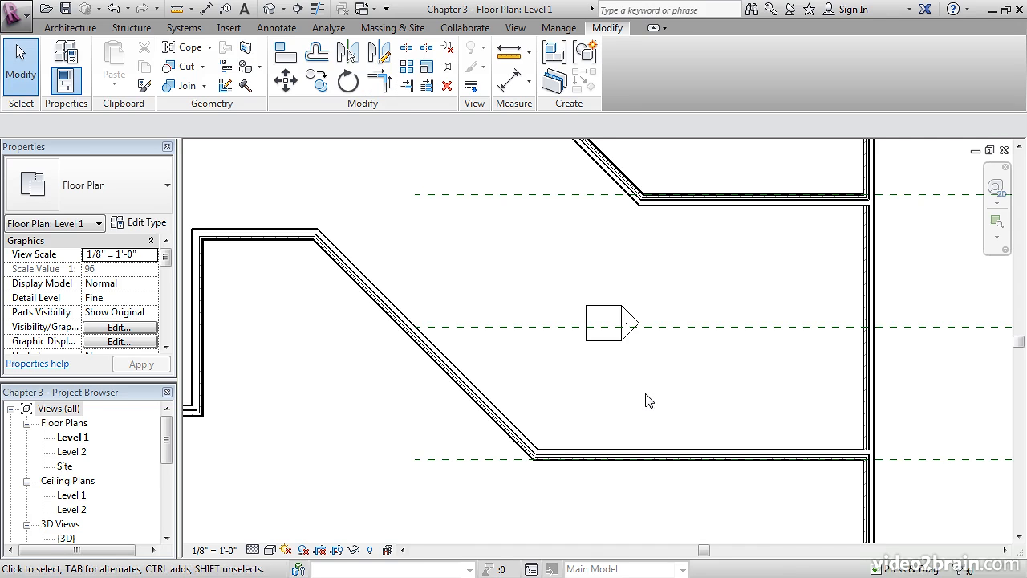
# Start a wall similar to the wing's long south wall with a 15' offset, and set the view's detail level to Coarse
pyautogui.moveTo(381, 408); pyautogui.dragTo(733, 379, button='middle')
pyautogui.scroll(-2, 729, 374)
pyautogui.moveTo(524, 352); pyautogui.dragTo(501, 394, button='middle')
pyautogui.scroll(2, 509, 452)
pyautogui.scroll(-1, 539, 408)
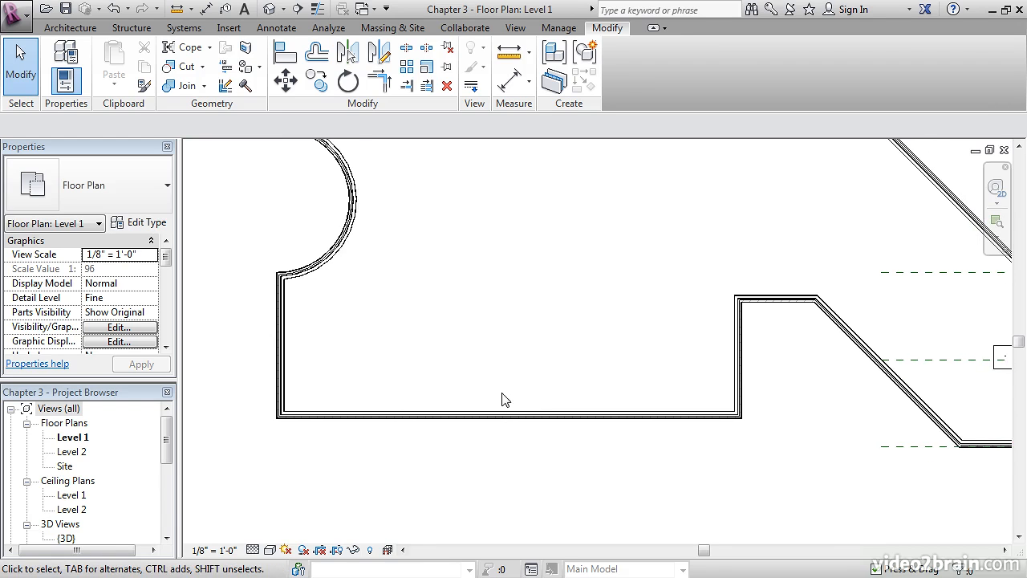
pyautogui.moveTo(557, 312); pyautogui.dragTo(527, 326, button='middle')
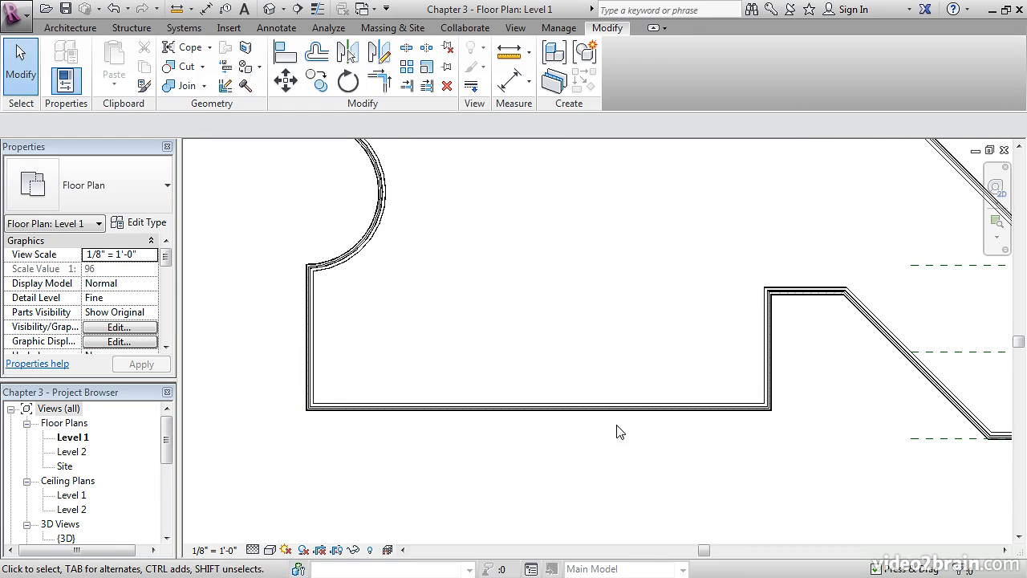
pyautogui.rightClick(575, 408)
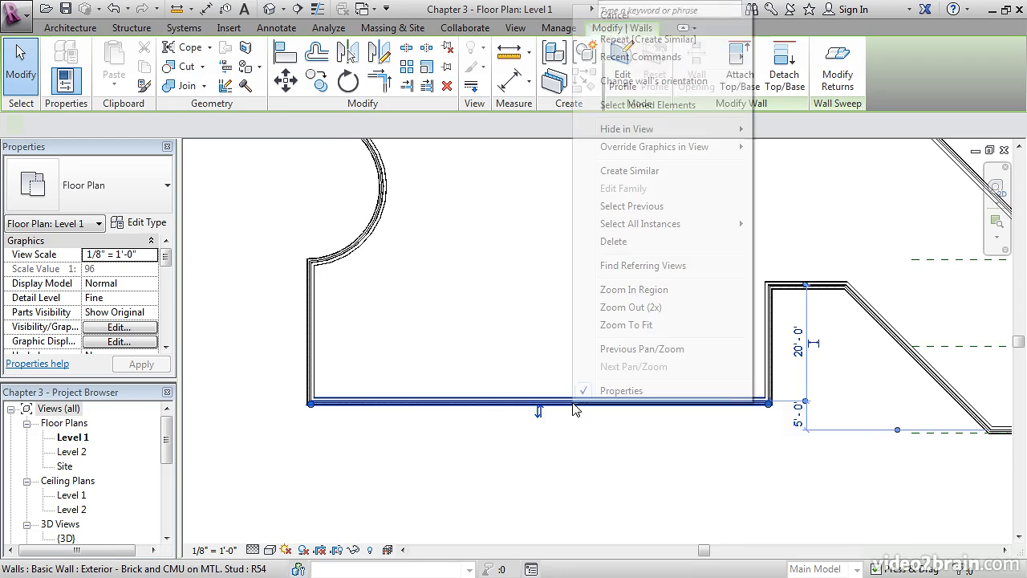
pyautogui.click(657, 171)
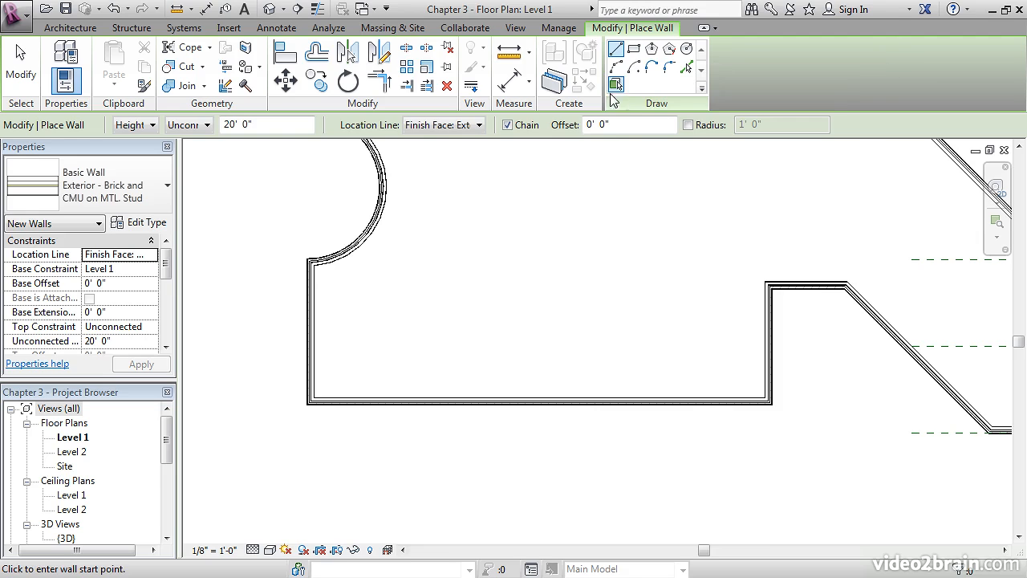
pyautogui.moveTo(638, 124); pyautogui.dragTo(562, 129)
pyautogui.write('15')
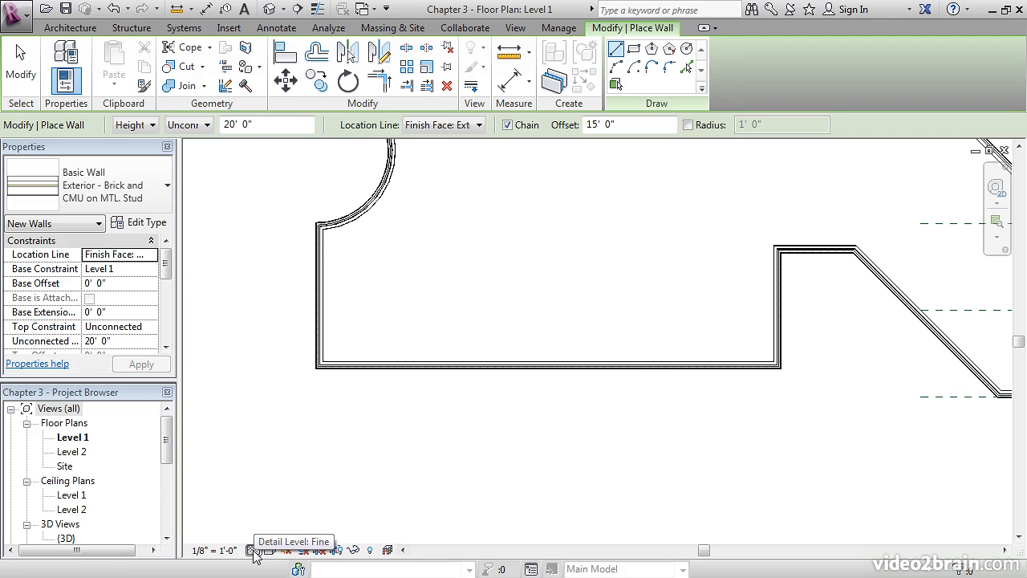
pyautogui.click(253, 551)
pyautogui.click(280, 502)
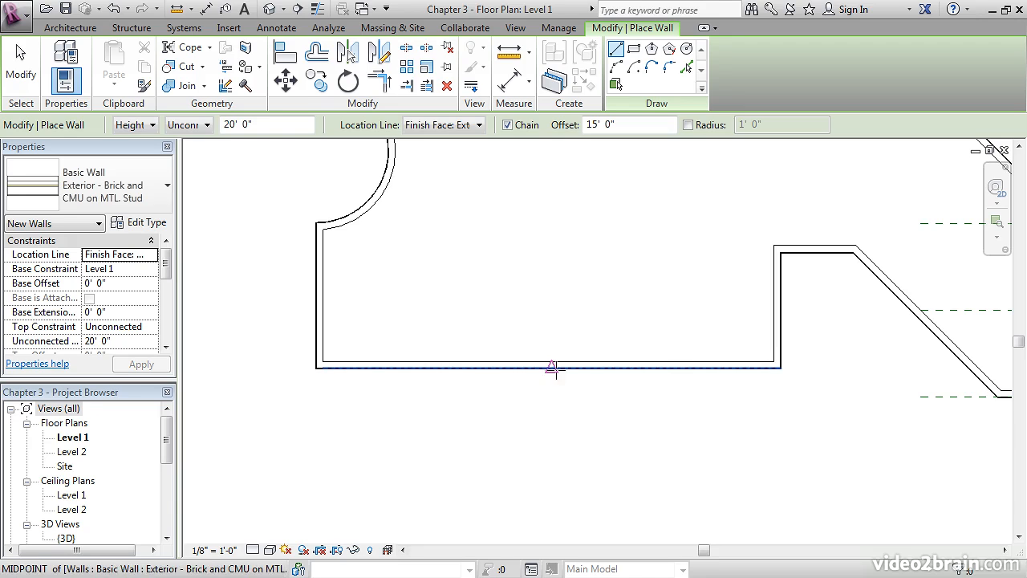
# Draw a 25' offset wall due south, starting from the midpoint of the wing's long south wall
pyautogui.scroll(6, 549, 362)
pyautogui.scroll(3, 538, 359)
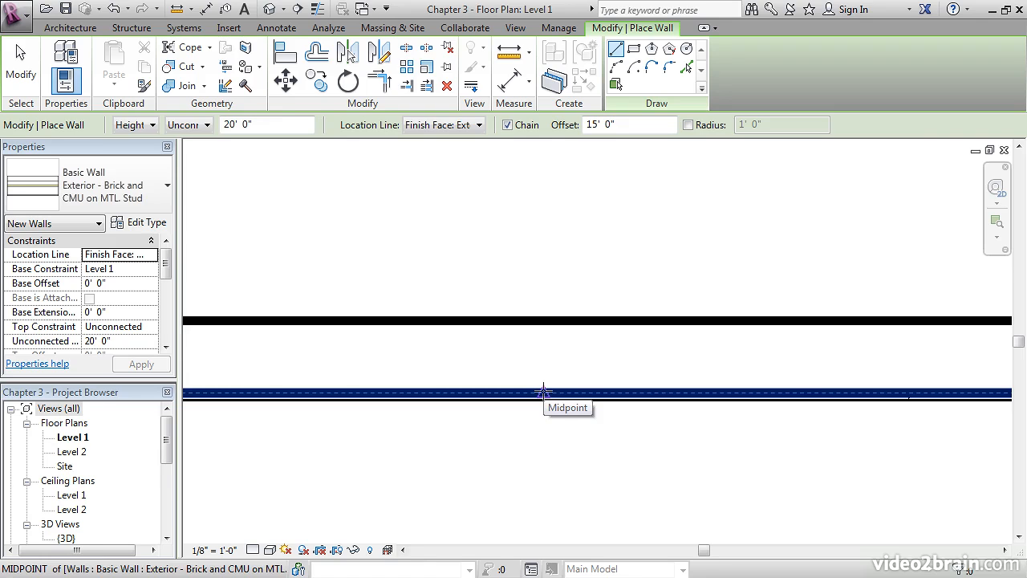
pyautogui.click(544, 392)
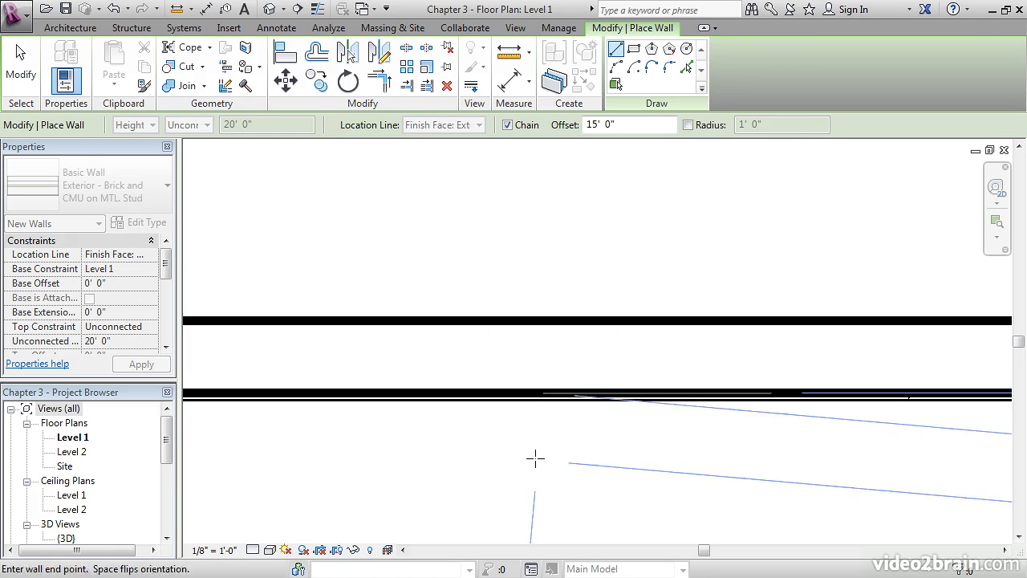
pyautogui.scroll(-3, 545, 453)
pyautogui.scroll(-2, 546, 454)
pyautogui.moveTo(553, 499); pyautogui.dragTo(578, 360, button='middle')
pyautogui.scroll(-2, 570, 379)
pyautogui.scroll(-2, 570, 381)
pyautogui.moveTo(584, 407); pyautogui.dragTo(594, 374, button='middle')
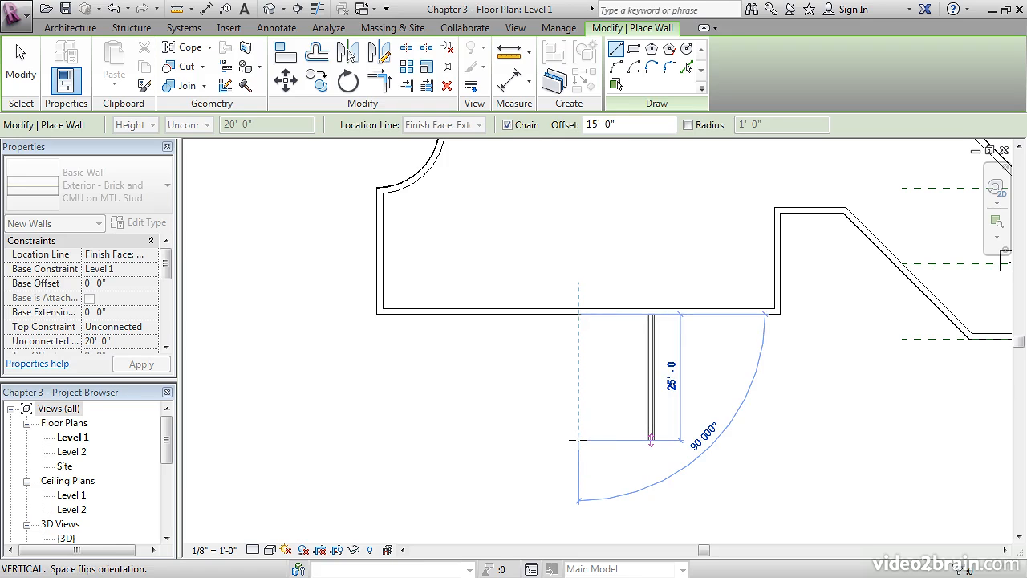
pyautogui.click(578, 439)
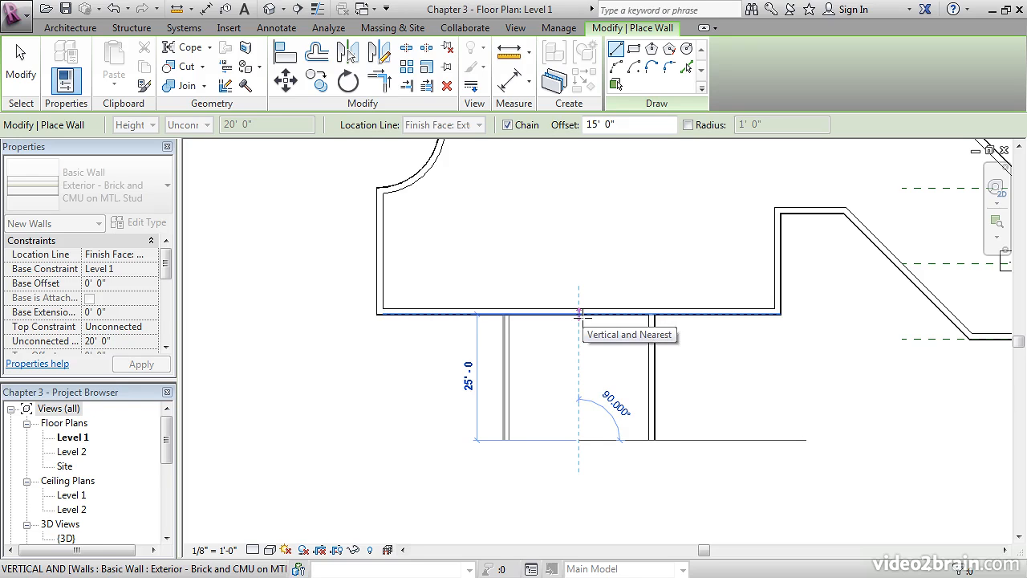
# Draw the opposite offset wall by tracing 25' north back to the wing's south wall, and finish placing walls
pyautogui.click(578, 313)
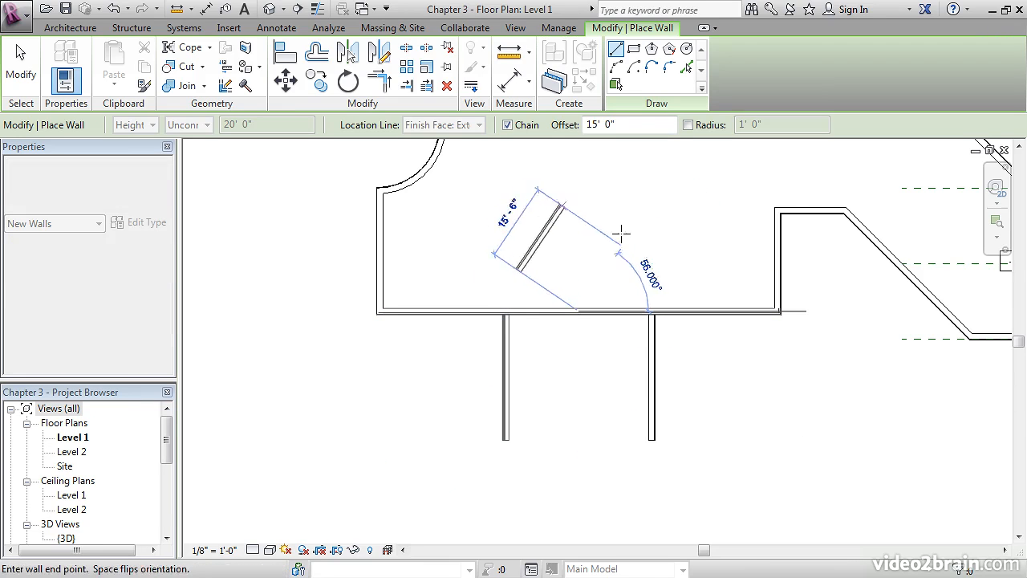
pyautogui.press('Escape')
pyautogui.press('Escape')
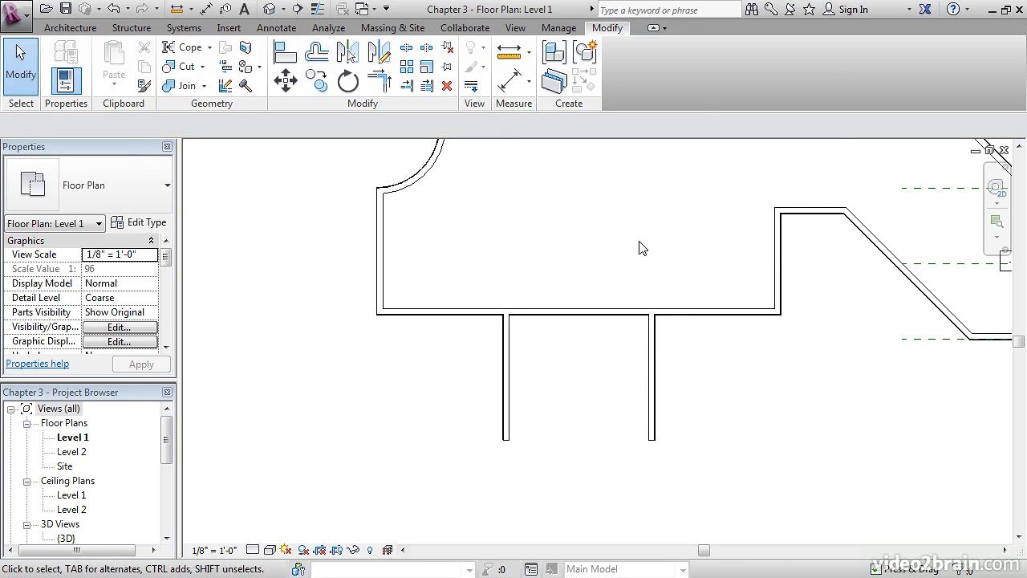
# Start a wall similar to the bump-out's west wall, with no offset, at the south endpoint of that wall's exterior finish face
pyautogui.scroll(3, 474, 427)
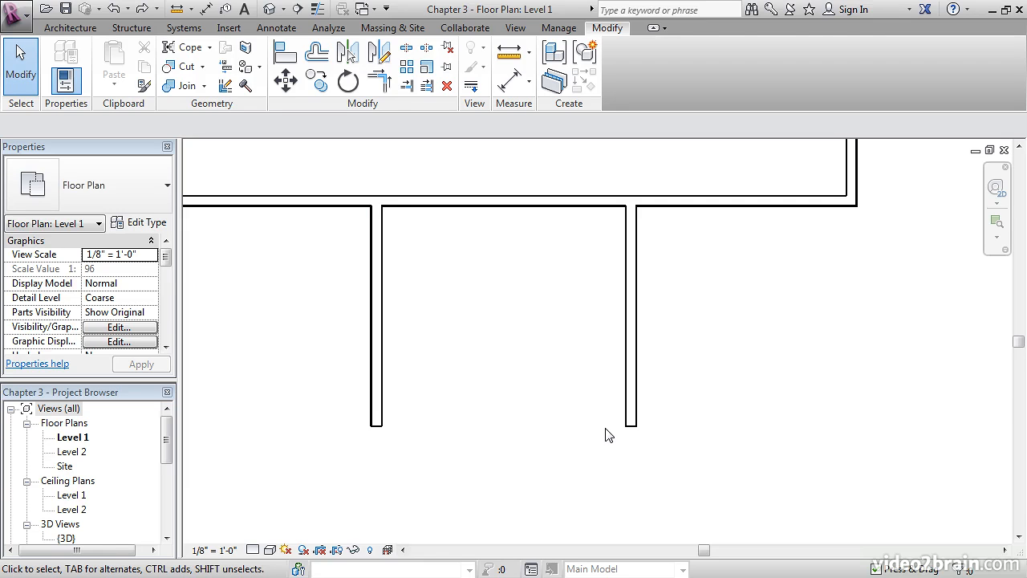
pyautogui.click(376, 309)
pyautogui.rightClick(375, 310)
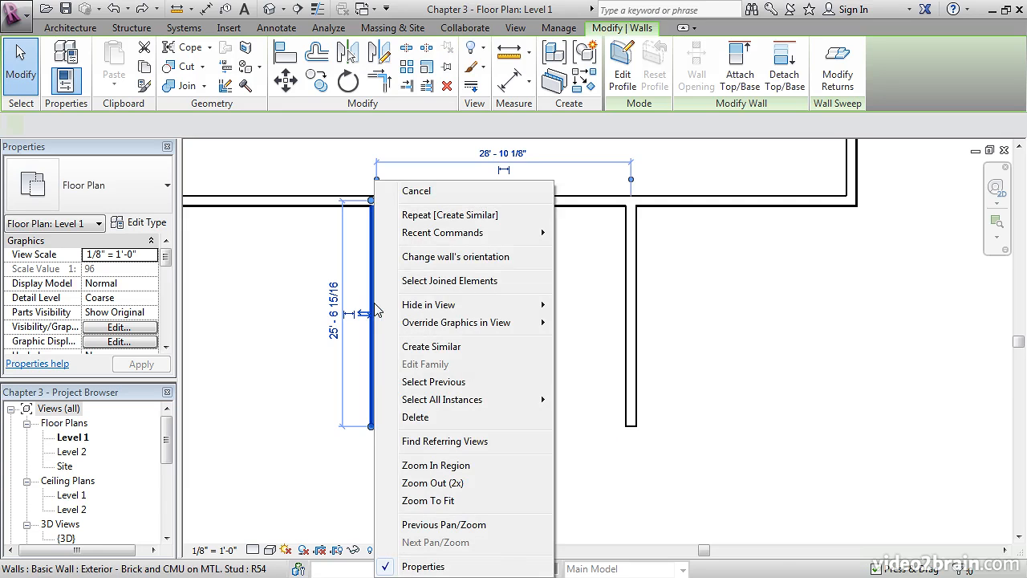
pyautogui.click(432, 346)
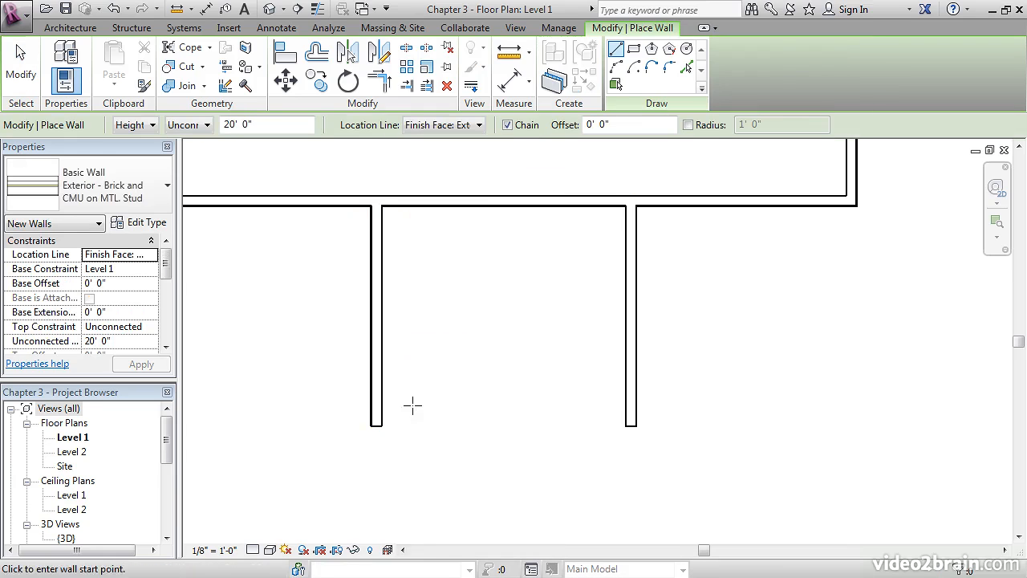
pyautogui.scroll(10, 384, 429)
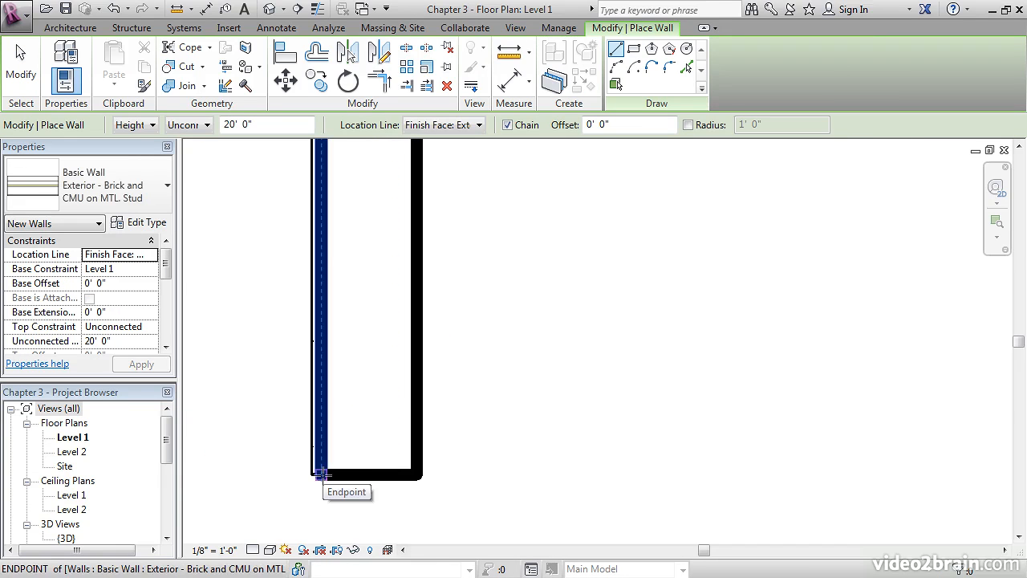
pyautogui.scroll(5, 300, 477)
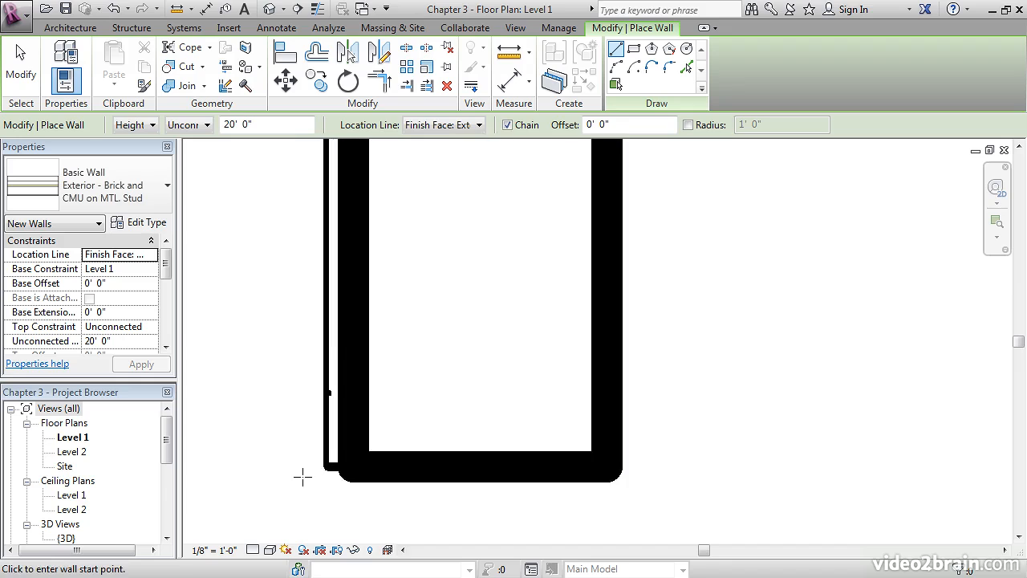
pyautogui.click(353, 467)
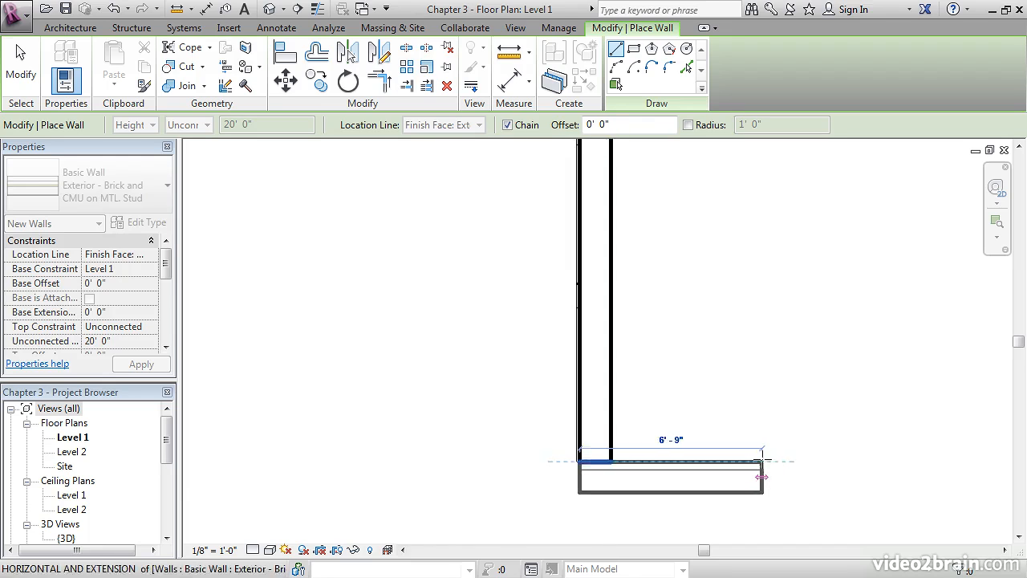
# Draw the bump-out's south wall horizontally to the endpoint of the east wall's exterior finish face, and finish placing walls
pyautogui.moveTo(764, 459); pyautogui.dragTo(509, 442, button='middle')
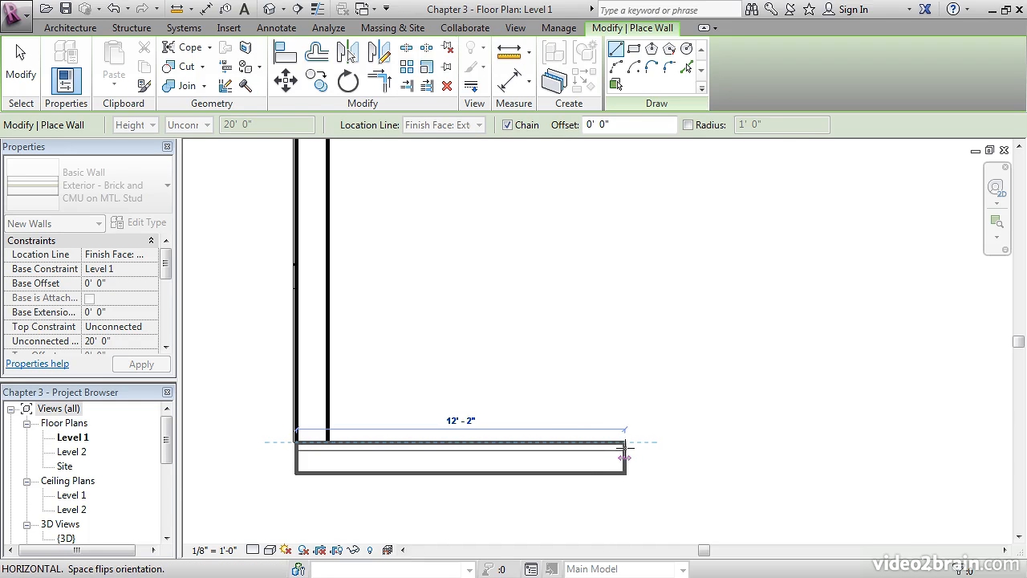
pyautogui.moveTo(775, 493); pyautogui.dragTo(557, 429, button='middle')
pyautogui.click(820, 425)
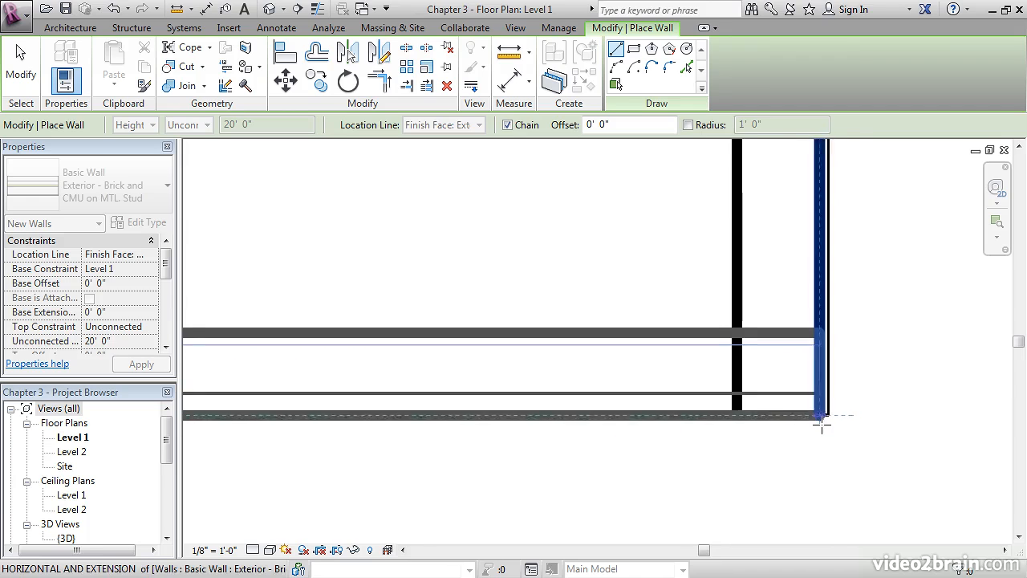
pyautogui.scroll(1, 822, 425)
pyautogui.scroll(-4, 751, 414)
pyautogui.scroll(4, 779, 414)
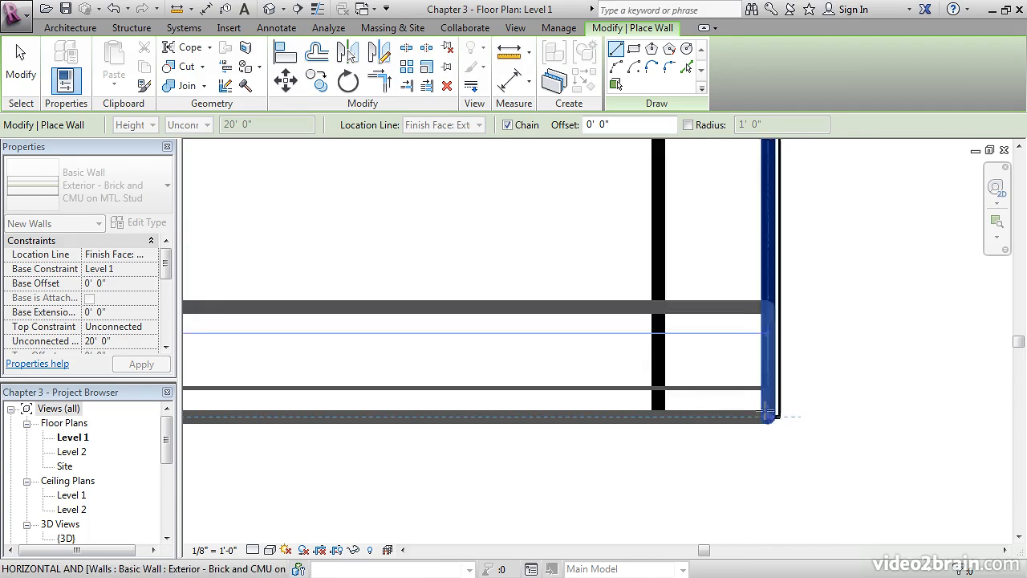
pyautogui.scroll(2, 768, 414)
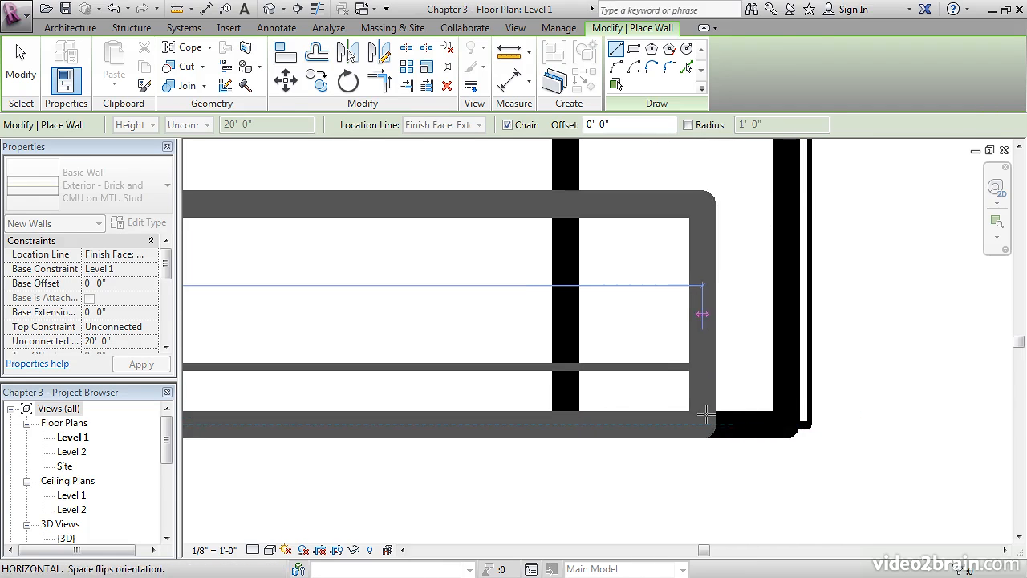
pyautogui.click(785, 424)
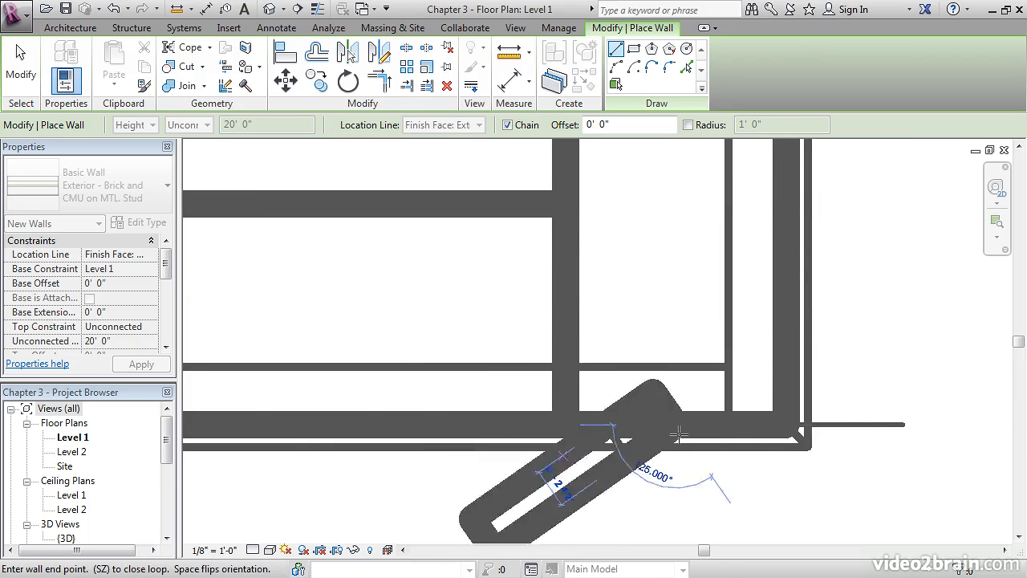
pyautogui.press('Escape')
pyautogui.press('Escape')
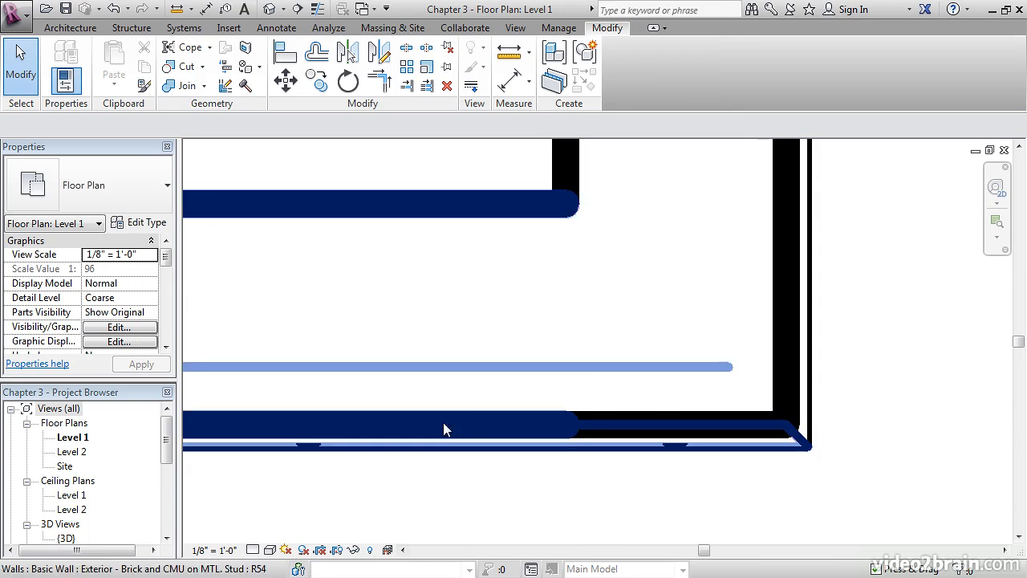
# Set the Level 1 floor plan's detail level to Fine
pyautogui.click(254, 551)
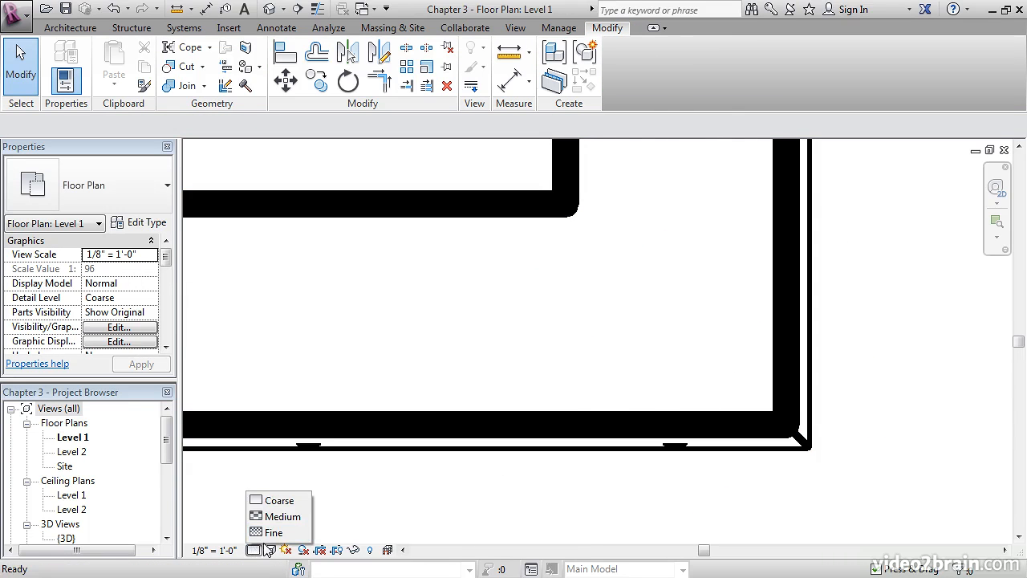
pyautogui.click(273, 532)
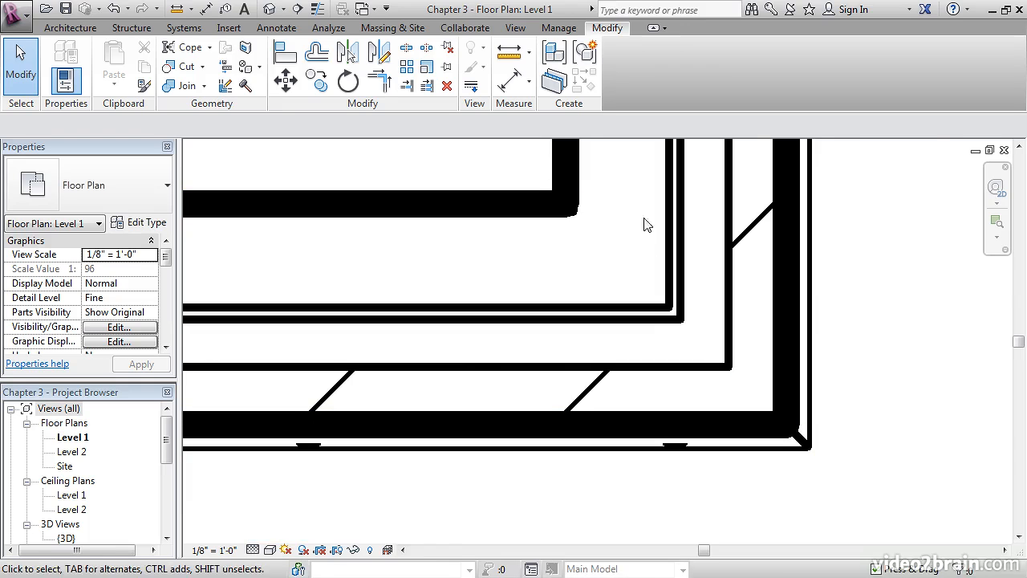
pyautogui.scroll(-5, 721, 407)
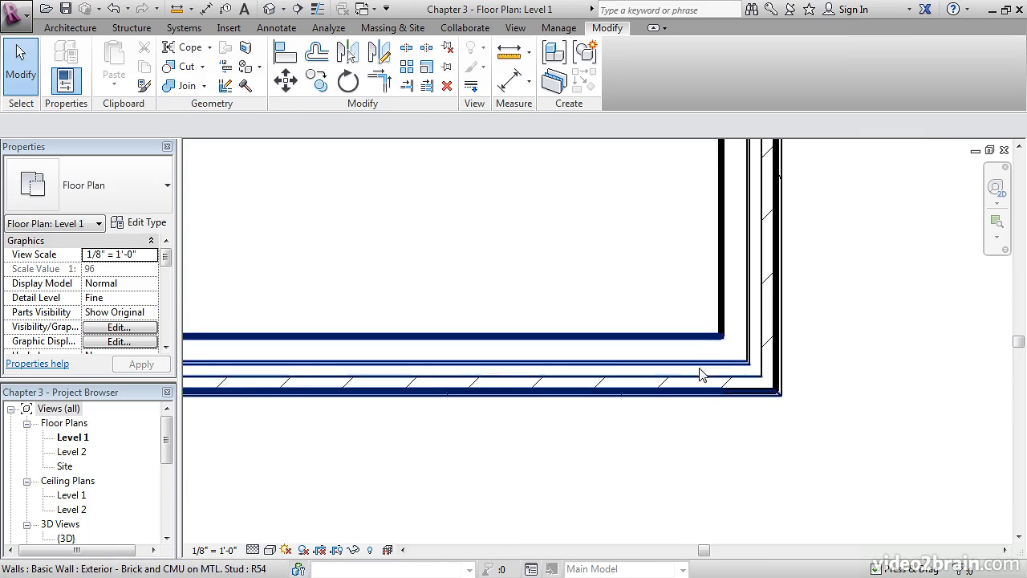
pyautogui.scroll(-2, 680, 371)
pyautogui.moveTo(619, 337); pyautogui.dragTo(766, 412, button='middle')
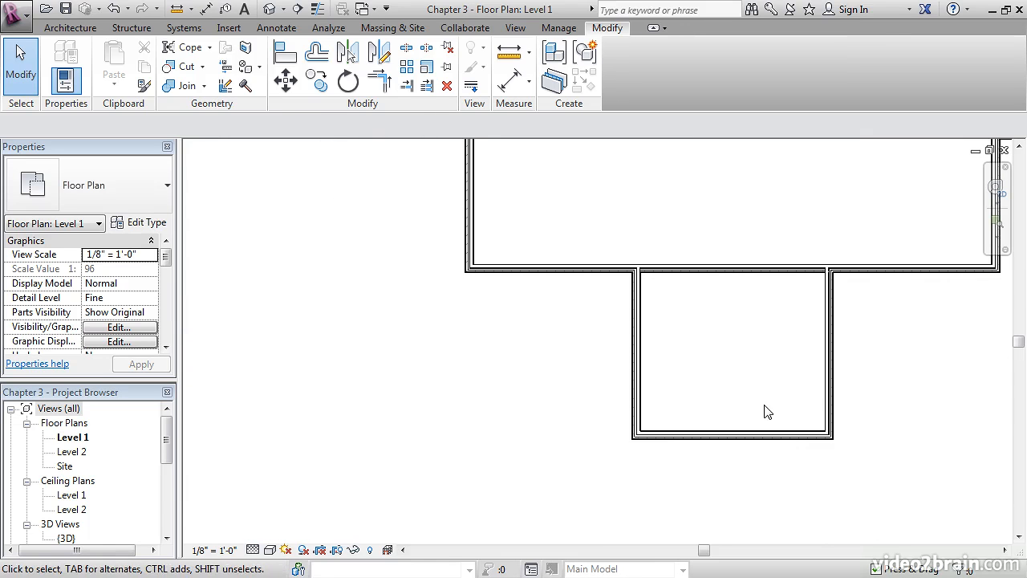
pyautogui.moveTo(766, 412); pyautogui.dragTo(559, 405, button='middle')
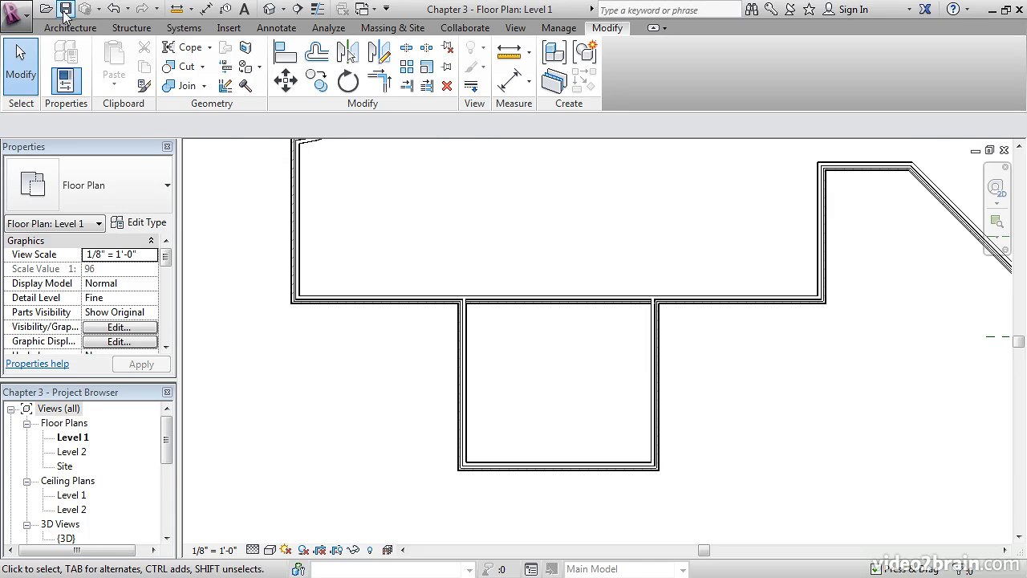
# Measure the bump-out's width horizontally between the exterior finish faces of its west and east walls
pyautogui.click(176, 12)
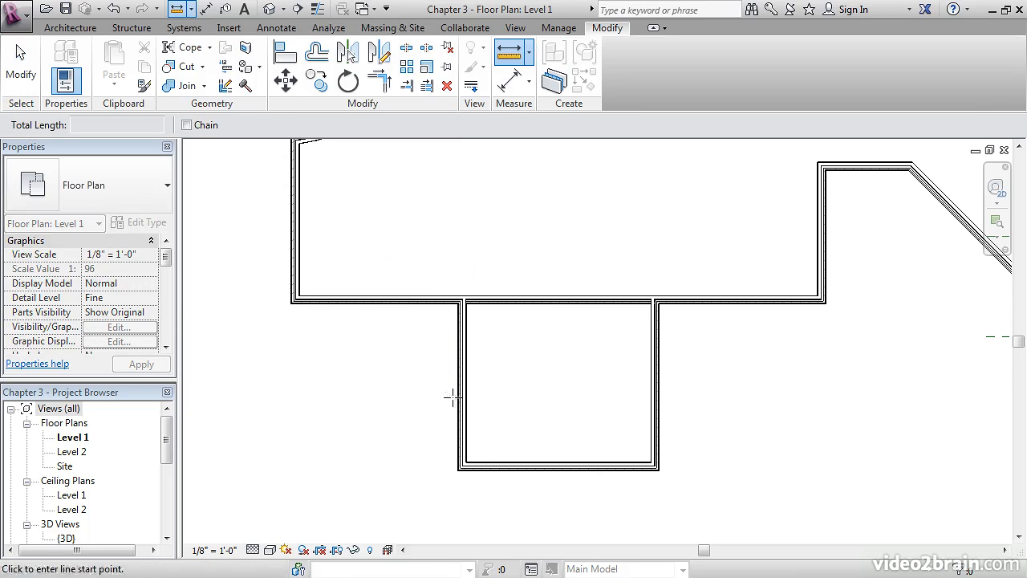
pyautogui.scroll(3, 449, 412)
pyautogui.scroll(3, 448, 415)
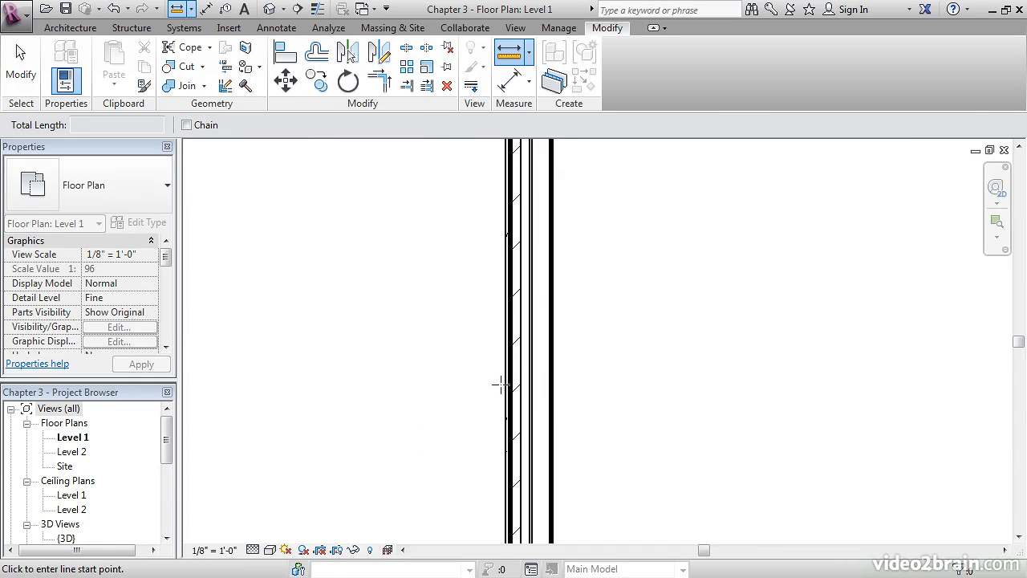
pyautogui.scroll(3, 513, 374)
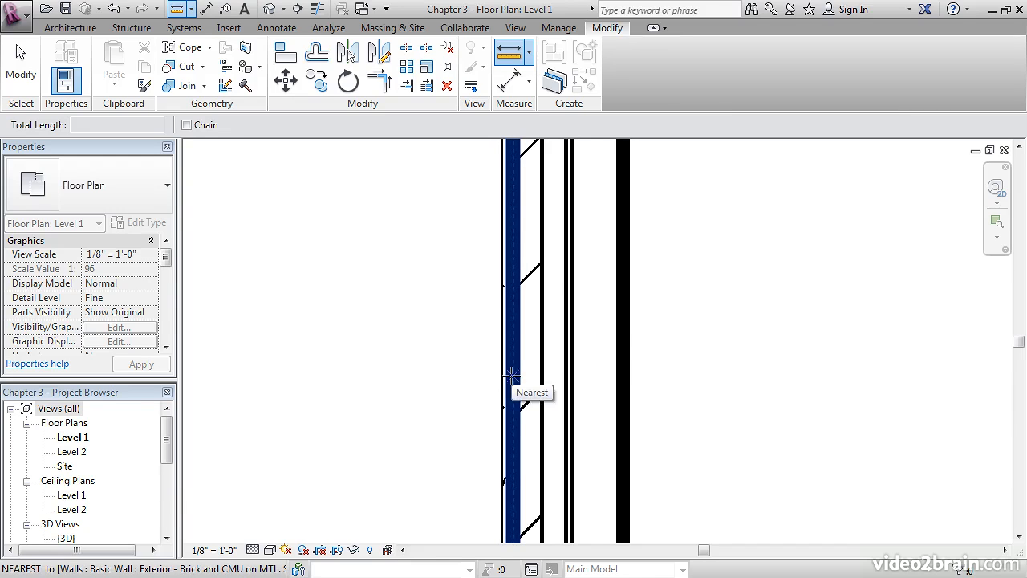
pyautogui.click(512, 368)
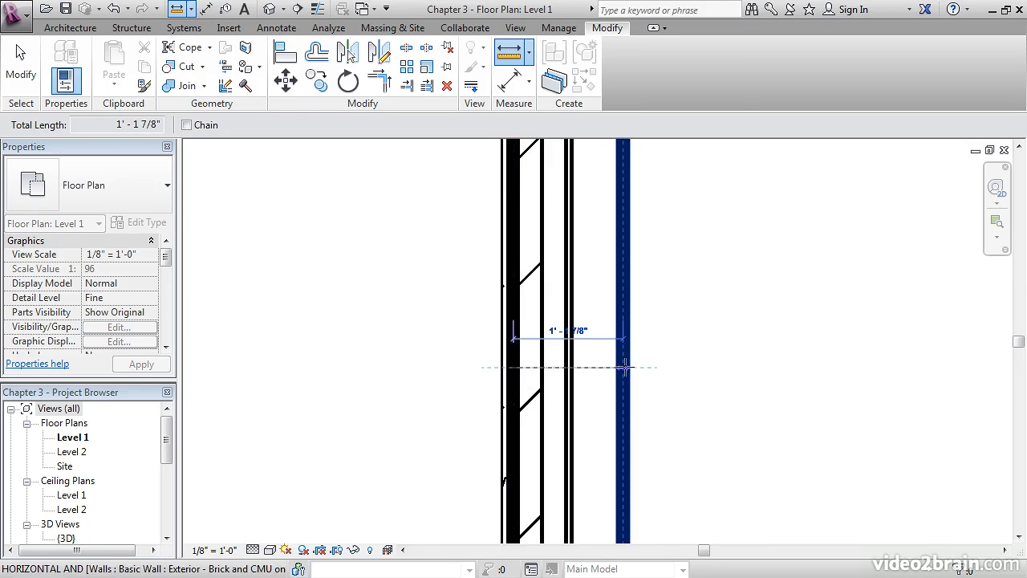
pyautogui.scroll(-4, 627, 365)
pyautogui.scroll(-1, 633, 368)
pyautogui.moveTo(742, 383); pyautogui.dragTo(242, 356, button='middle')
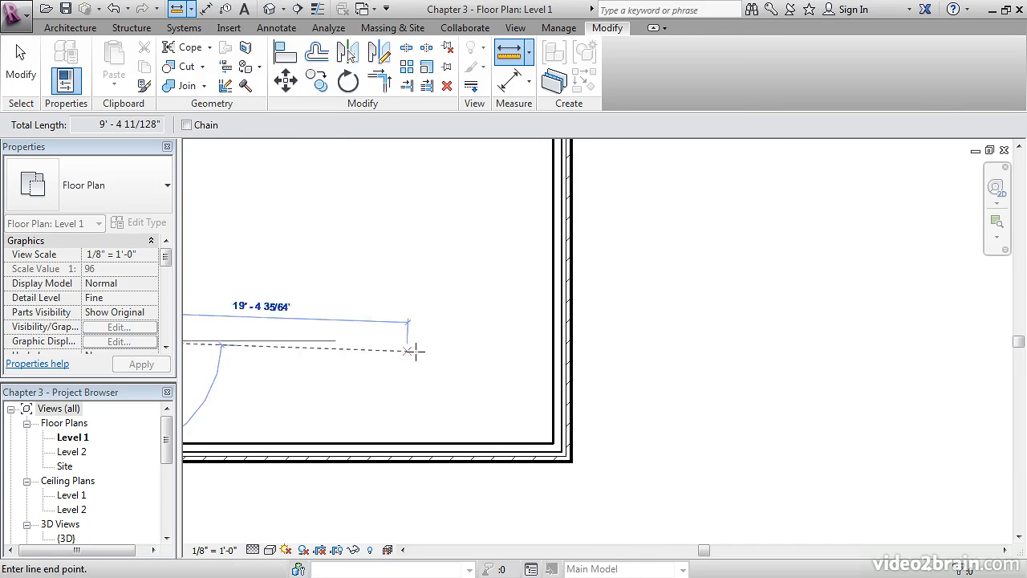
pyautogui.scroll(4, 572, 341)
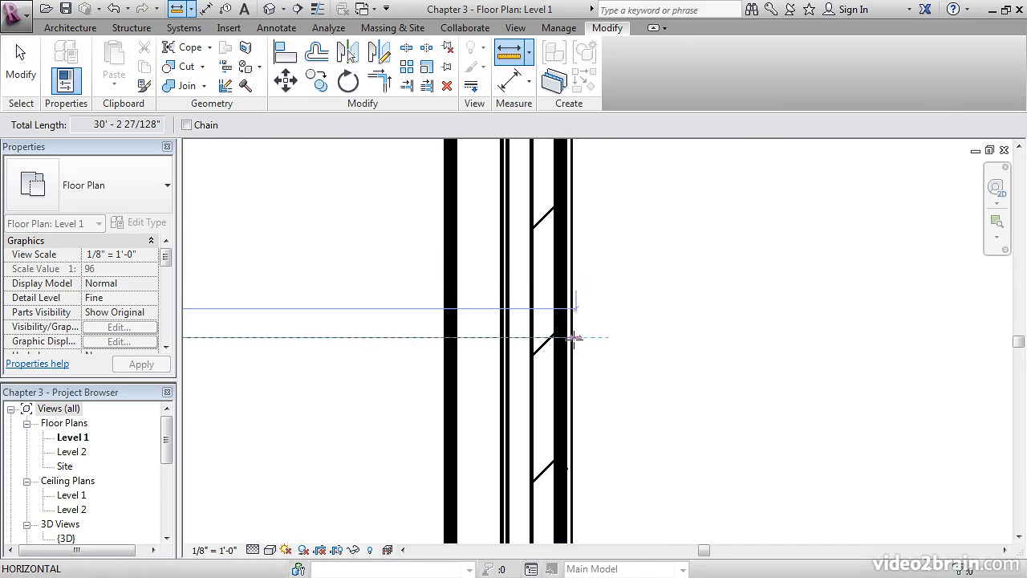
pyautogui.click(560, 337)
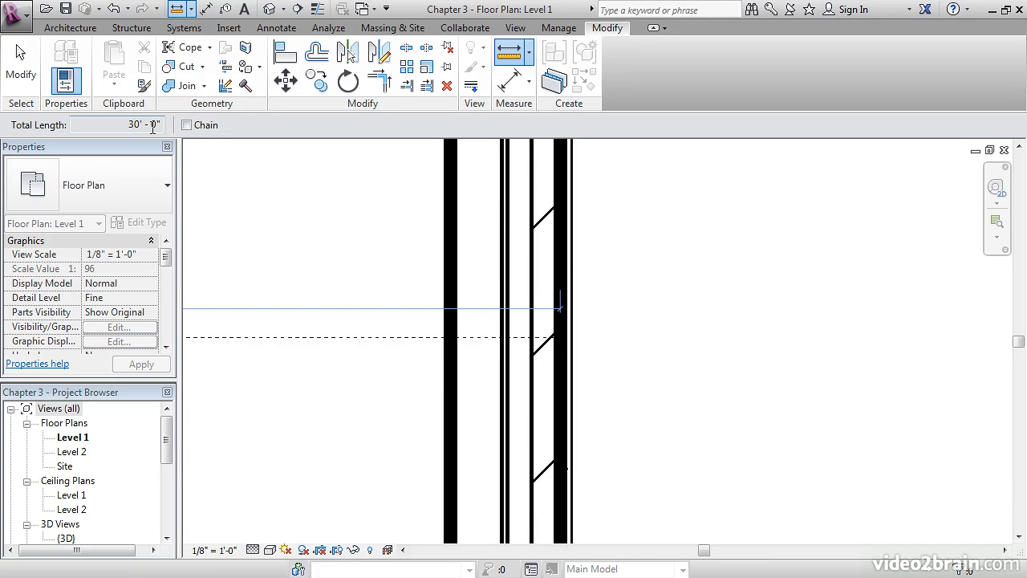
pyautogui.press('Escape')
pyautogui.press('Escape')
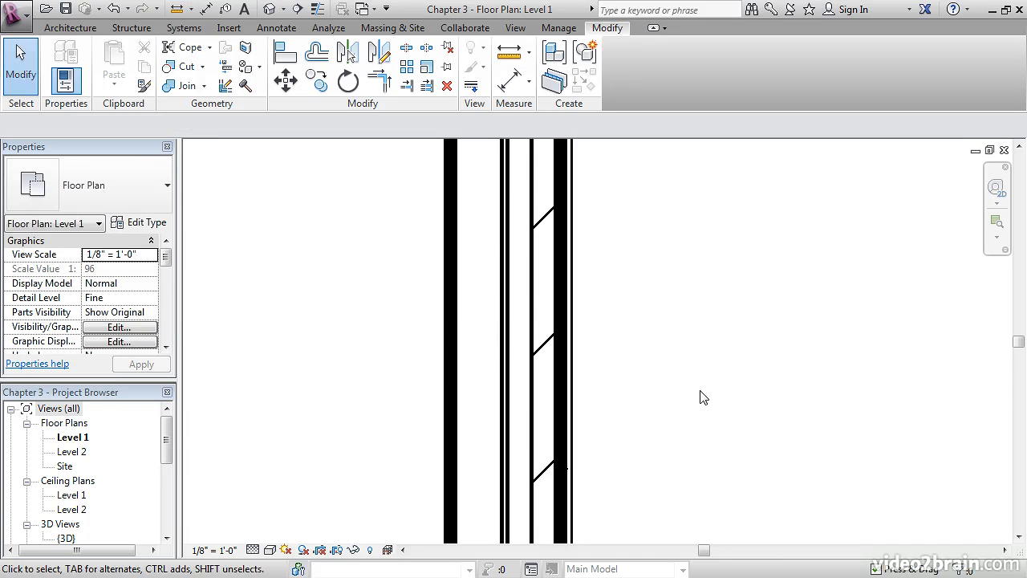
pyautogui.press('z')
pyautogui.press('f')
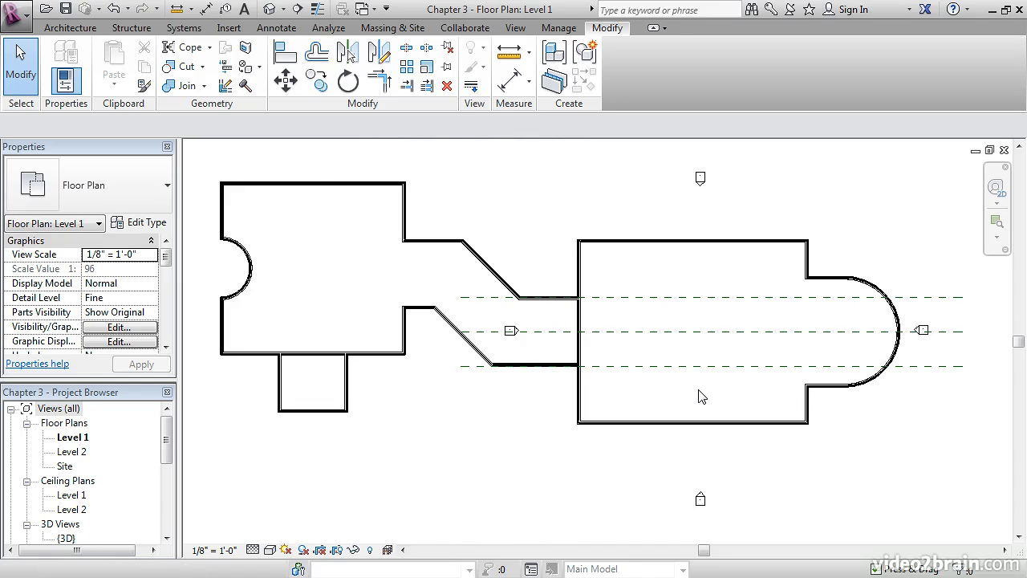